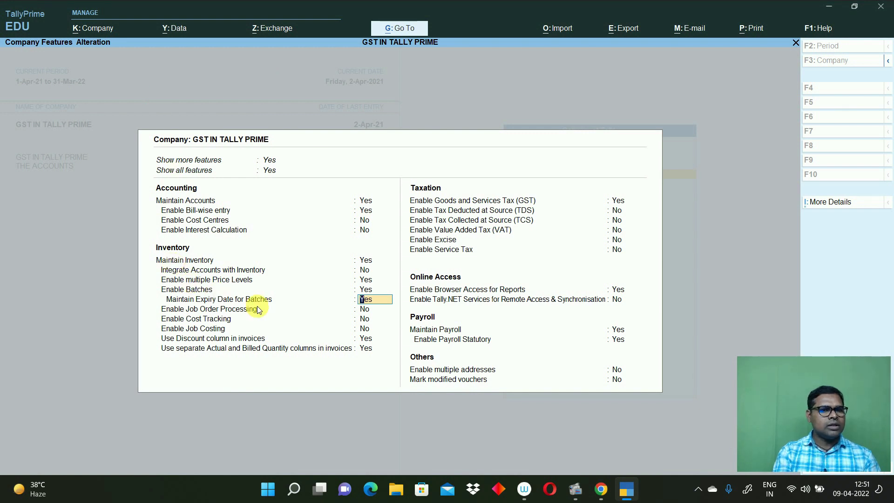
Keep expiry date maintenance for batches enabled and save the company features
{"action": "key", "text": "Return"}
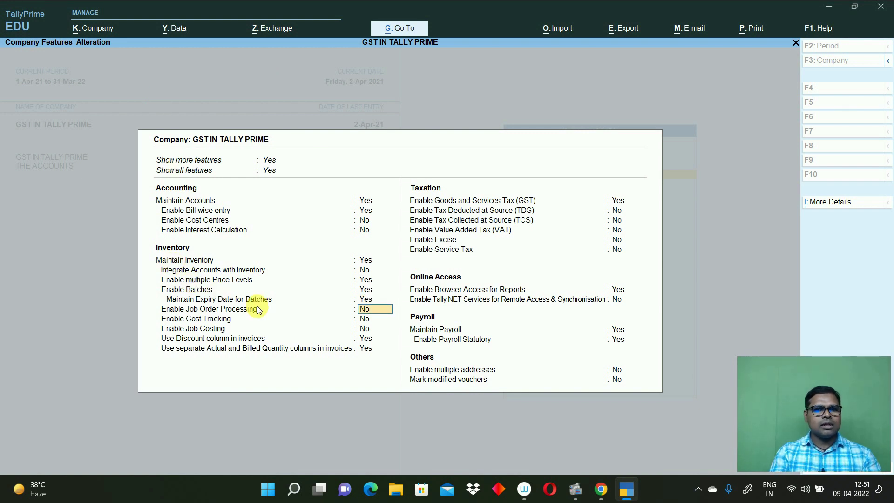
{"action": "key", "text": "F3"}
{"action": "key", "text": "Return"}
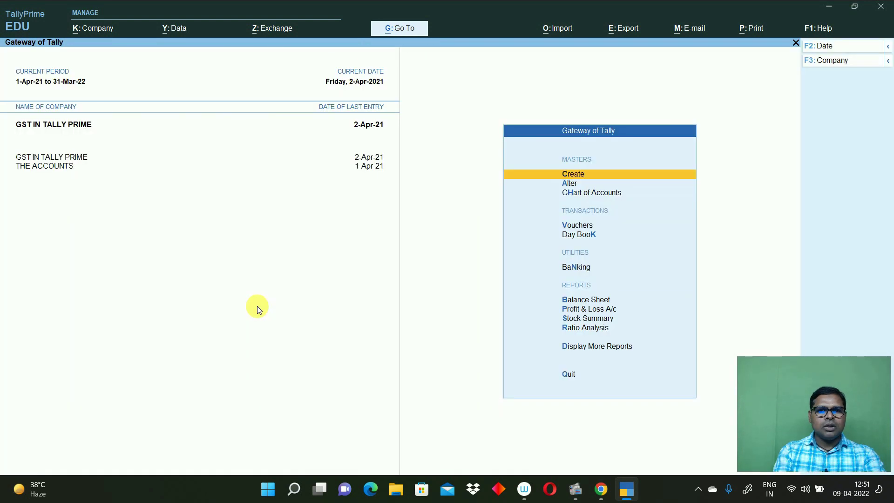
Open the creation form for a new stock item
{"action": "key", "text": "Return"}
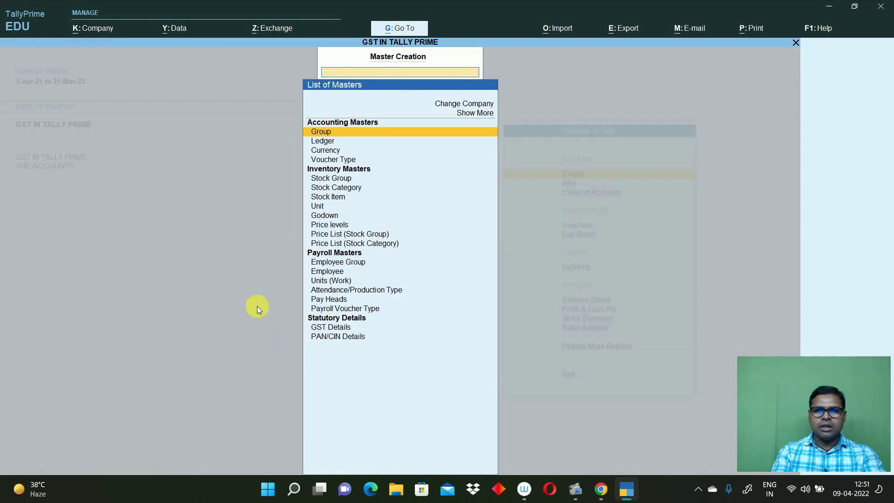
{"action": "key", "text": "Down"}
{"action": "key", "text": "Down"}
{"action": "key", "text": "Down"}
{"action": "key", "text": "Down"}
{"action": "key", "text": "Down"}
{"action": "key", "text": "Down"}
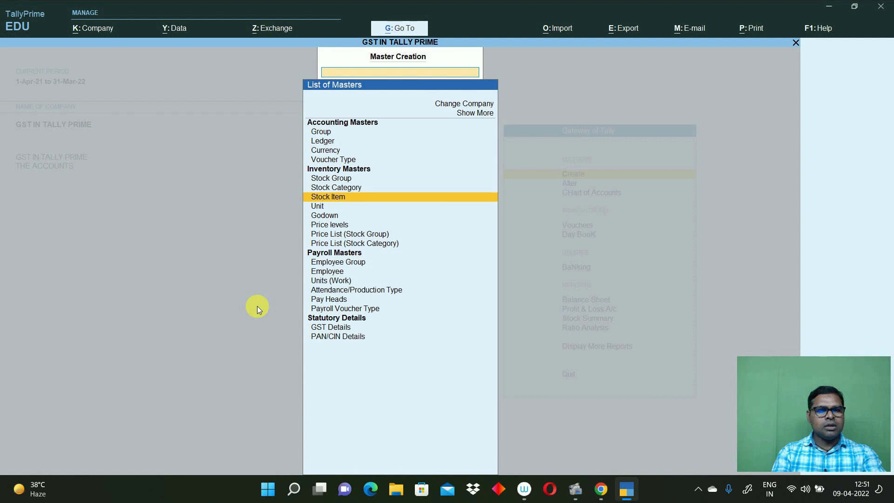
{"action": "key", "text": "Return"}
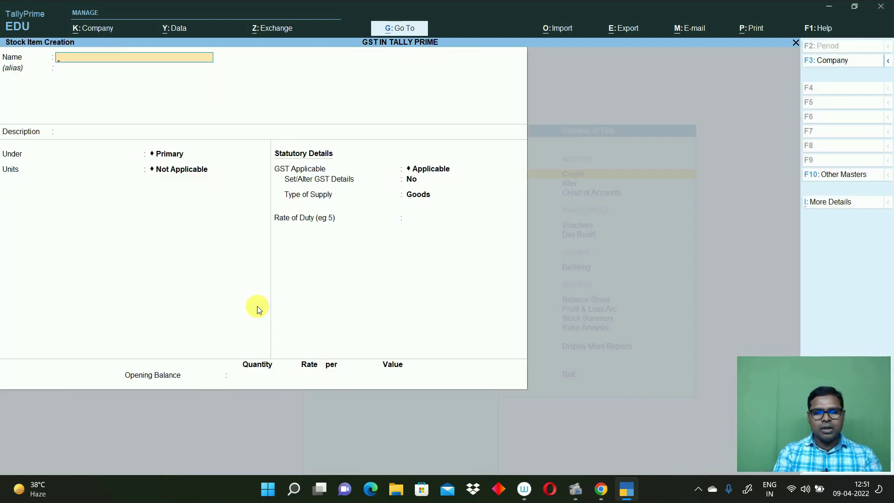
Name the stock item Lux International-Pink, leaving its alias and description blank
{"action": "type", "text": "L"}
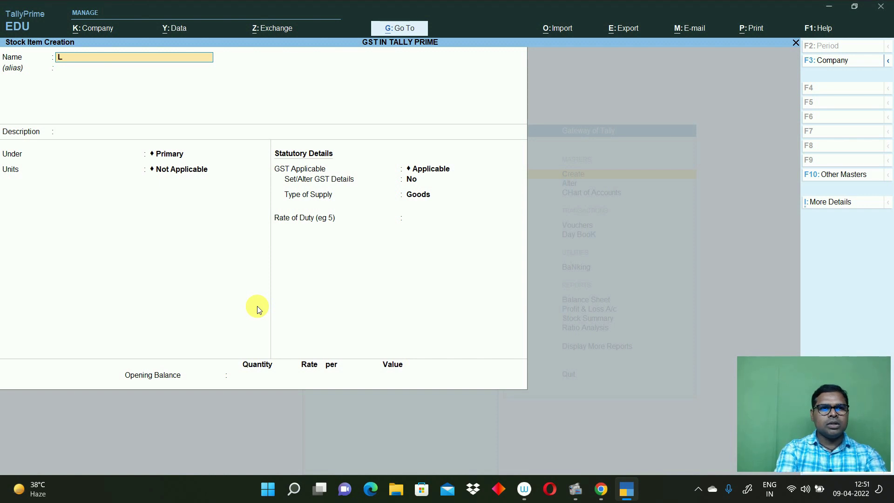
{"action": "type", "text": "ux International"}
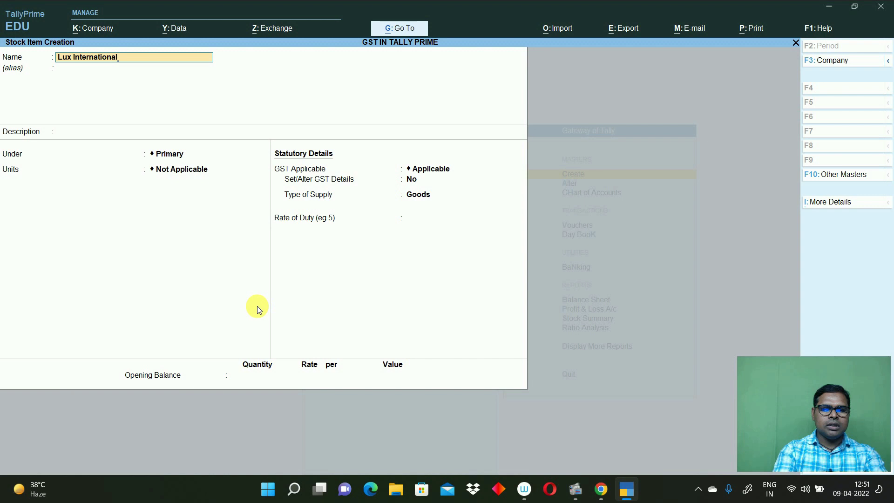
{"action": "type", "text": "-Pink"}
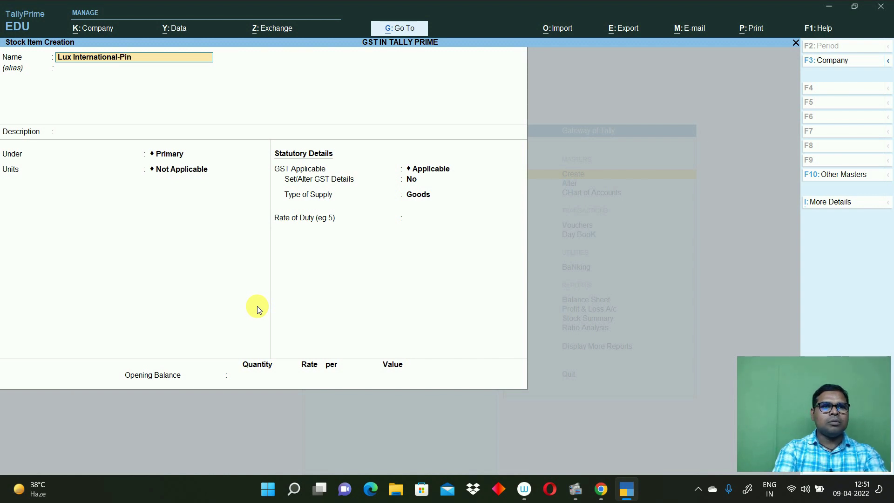
{"action": "key", "text": "Return"}
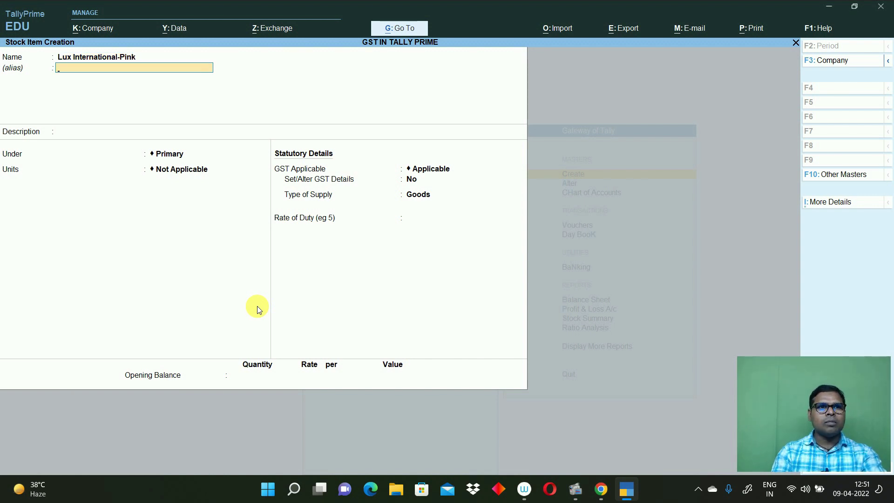
{"action": "key", "text": "Return"}
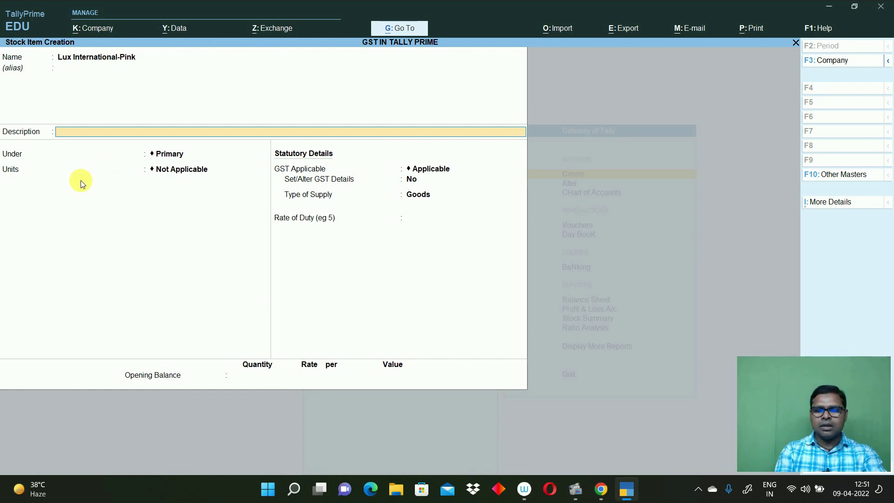
{"action": "key", "text": "Return"}
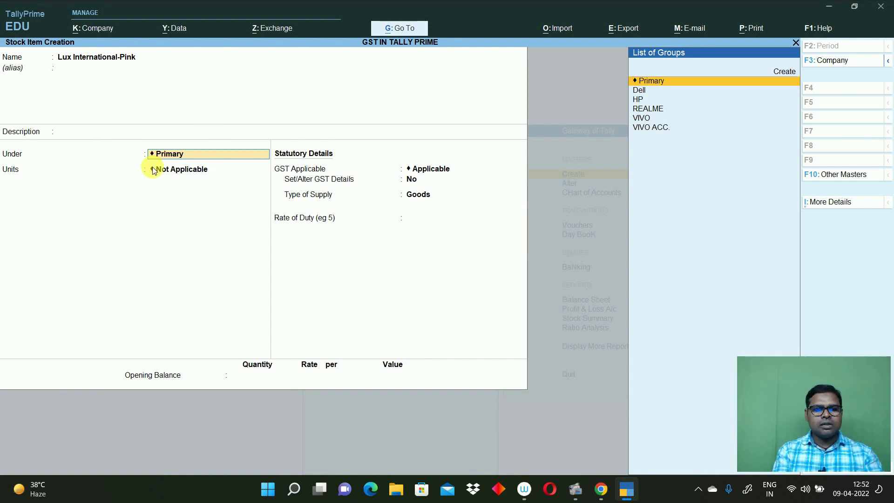
Create a stock group Soap under Primary for the item, with item quantities added and no GST details set
{"action": "key", "text": "alt+c"}
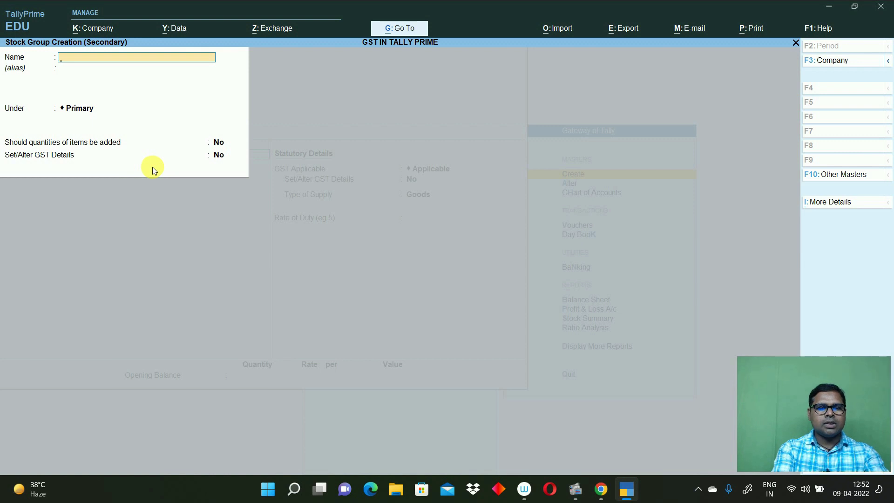
{"action": "type", "text": "Soap"}
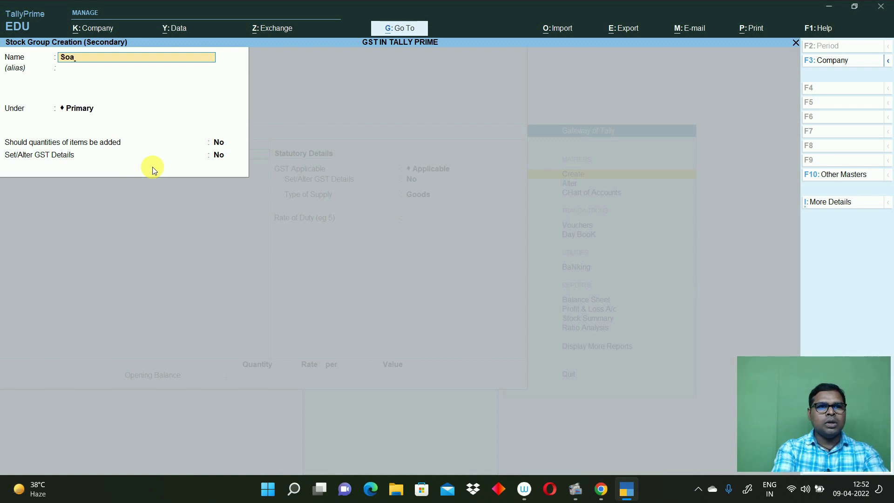
{"action": "key", "text": "Return"}
{"action": "key", "text": "Return"}
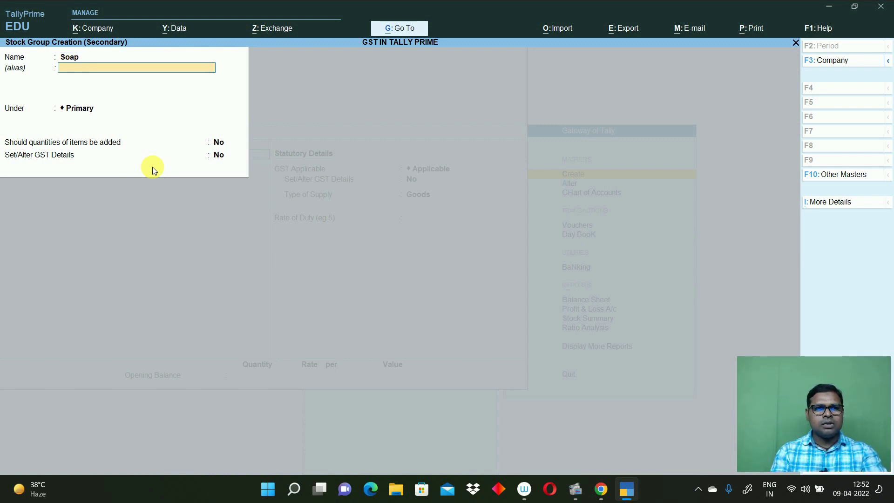
{"action": "key", "text": "Return"}
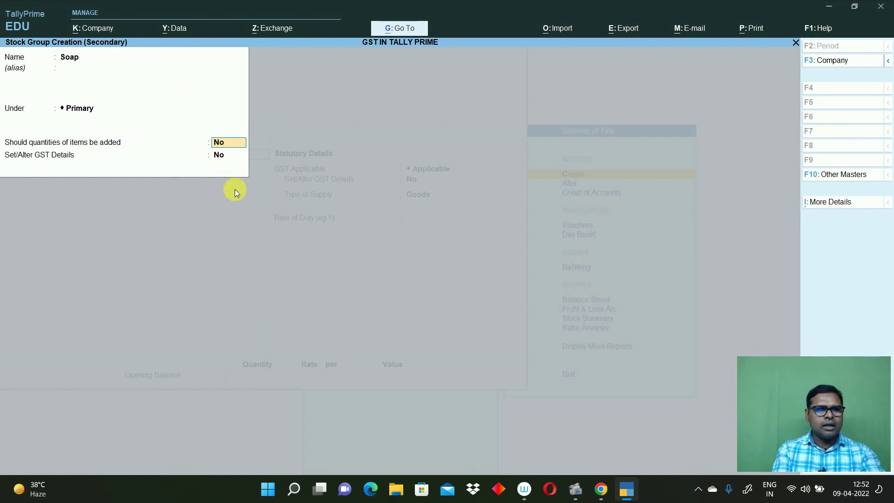
{"action": "type", "text": "y"}
{"action": "key", "text": "Return"}
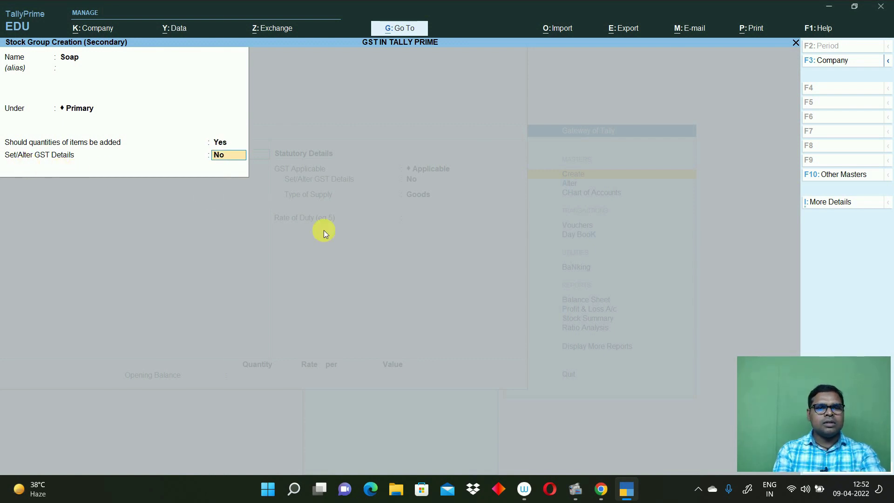
{"action": "key", "text": "Return"}
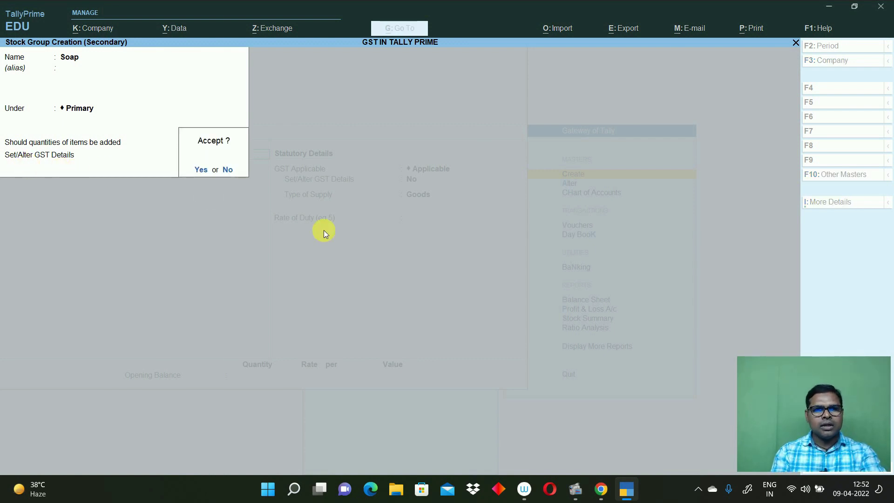
{"action": "key", "text": "Return"}
Set the stock item's unit of measure to UNT
{"action": "key", "text": "Down"}
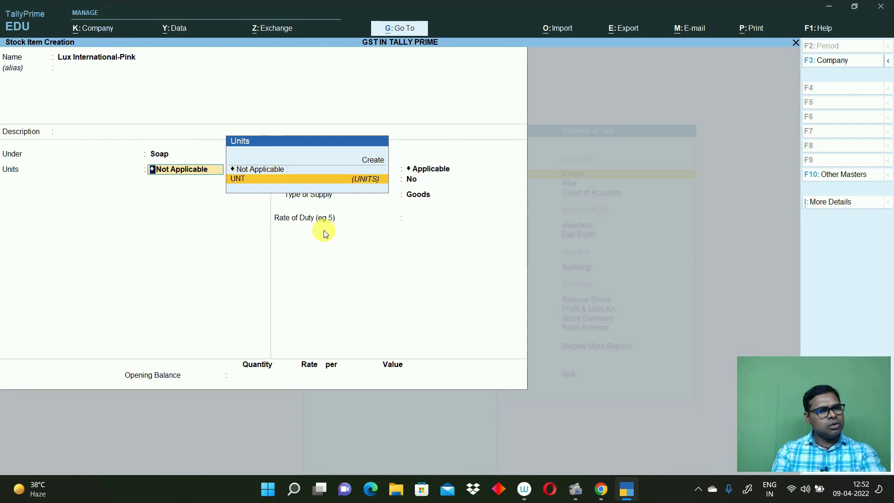
{"action": "key", "text": "Return"}
{"action": "key", "text": "ctrl"}
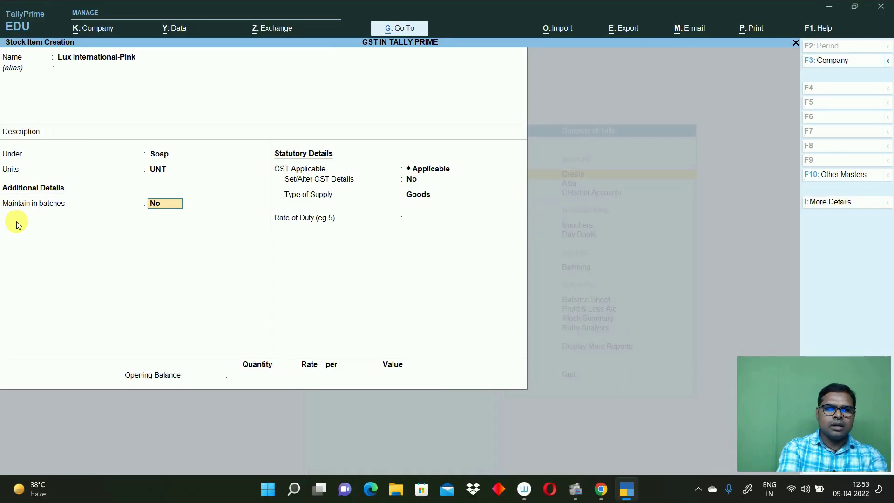
Maintain the item in batches, with manufacturing date tracking and expiry dates enabled
{"action": "type", "text": "y"}
{"action": "key", "text": "Return"}
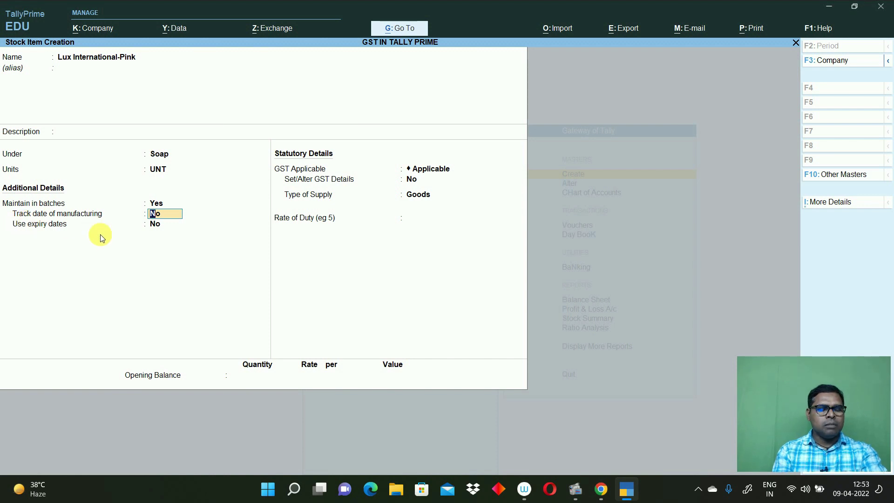
{"action": "type", "text": "y"}
{"action": "key", "text": "Return"}
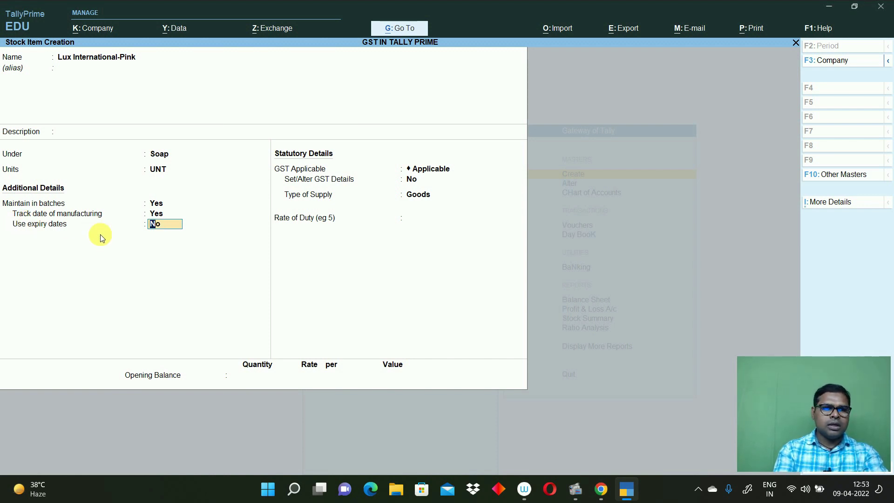
{"action": "type", "text": "y"}
{"action": "key", "text": "Return"}
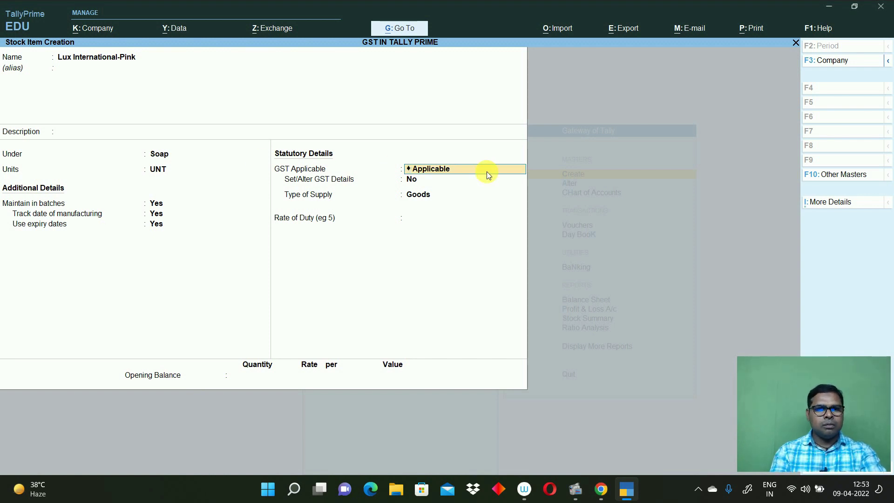
Enable setting GST details for the item and enter 9001 as the HSN/SAC code, leaving the HSN description blank
{"action": "key", "text": "Return"}
{"action": "type", "text": "y"}
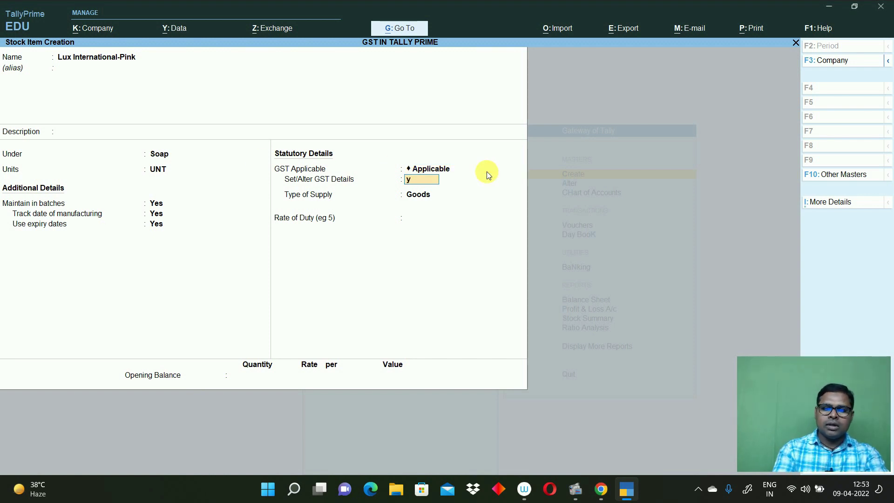
{"action": "key", "text": "Return"}
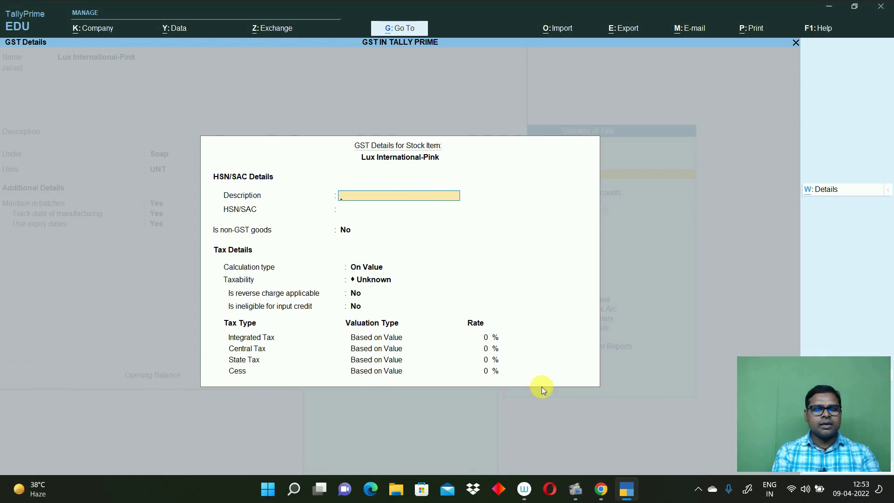
{"action": "key", "text": "Return"}
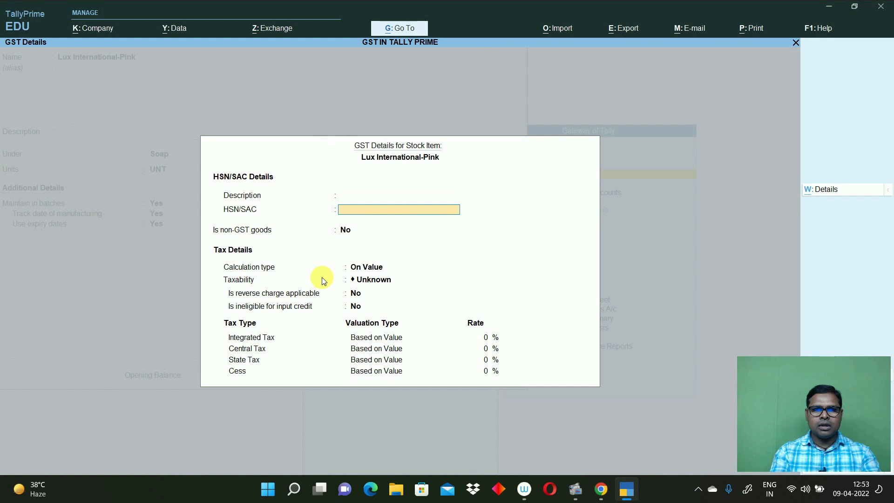
{"action": "type", "text": "9001"}
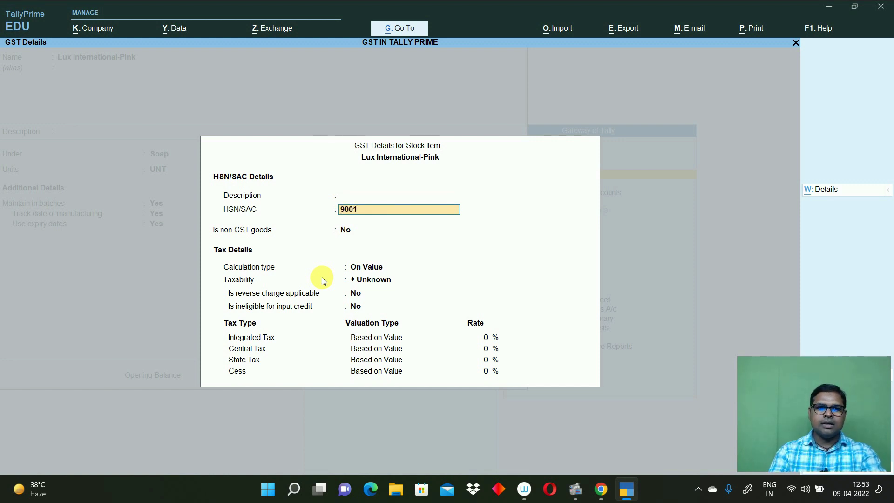
{"action": "key", "text": "Return"}
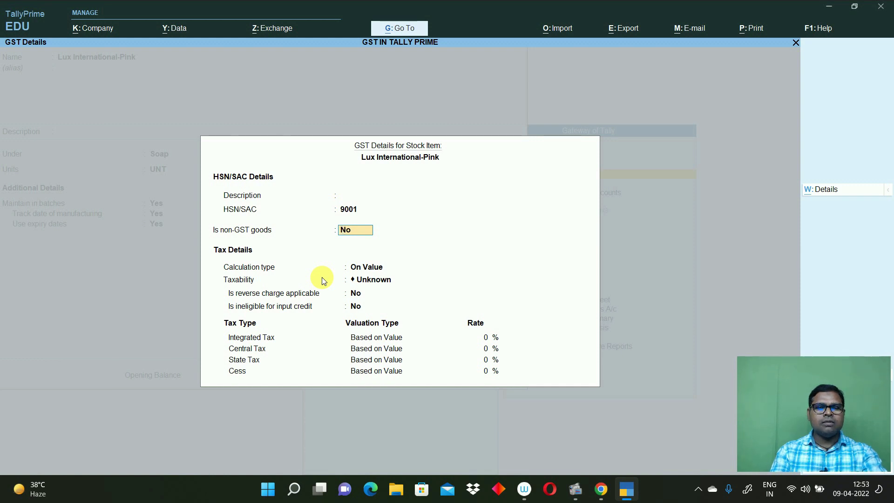
Set the item's taxability to Taxable, calculated on value, with reverse charge and input credit ineligibility left at No
{"action": "key", "text": "Return"}
{"action": "key", "text": "Return"}
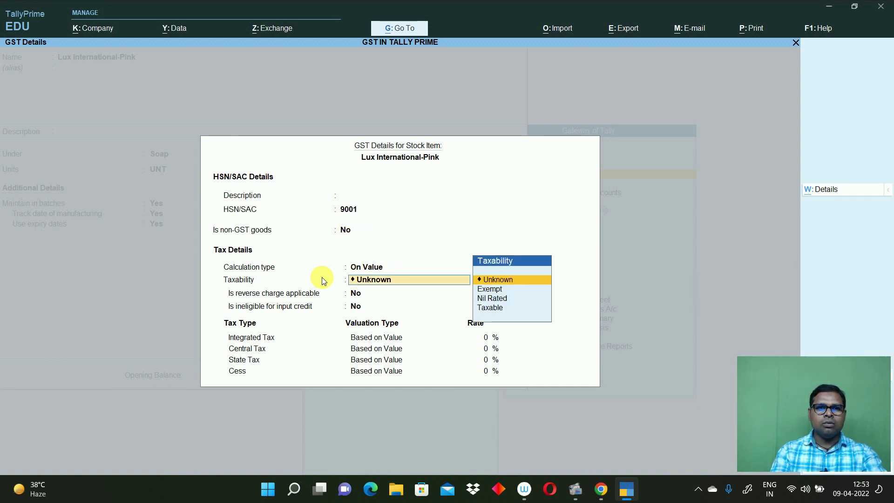
{"action": "key", "text": "Down"}
{"action": "key", "text": "Down"}
{"action": "key", "text": "Down"}
{"action": "key", "text": "Return"}
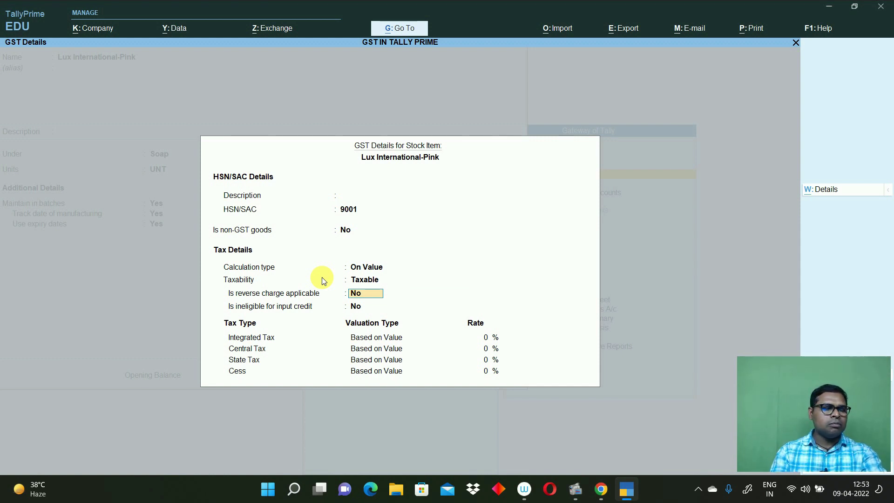
{"action": "key", "text": "Return"}
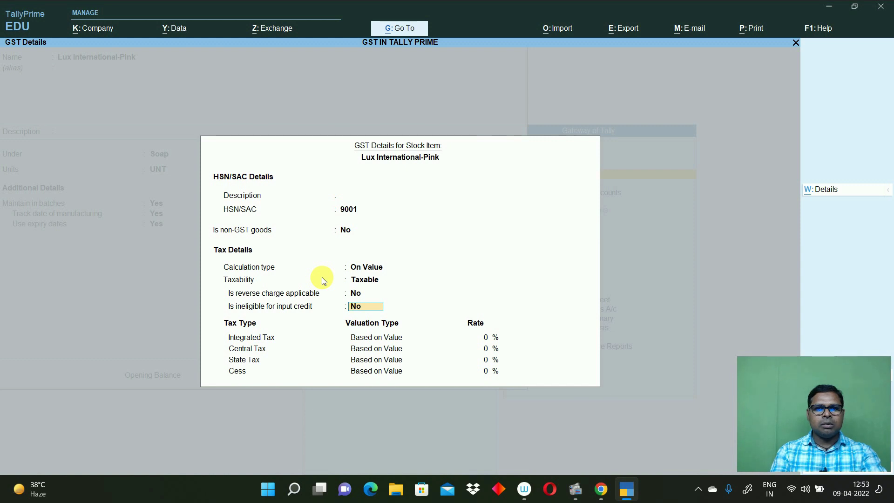
{"action": "key", "text": "Return"}
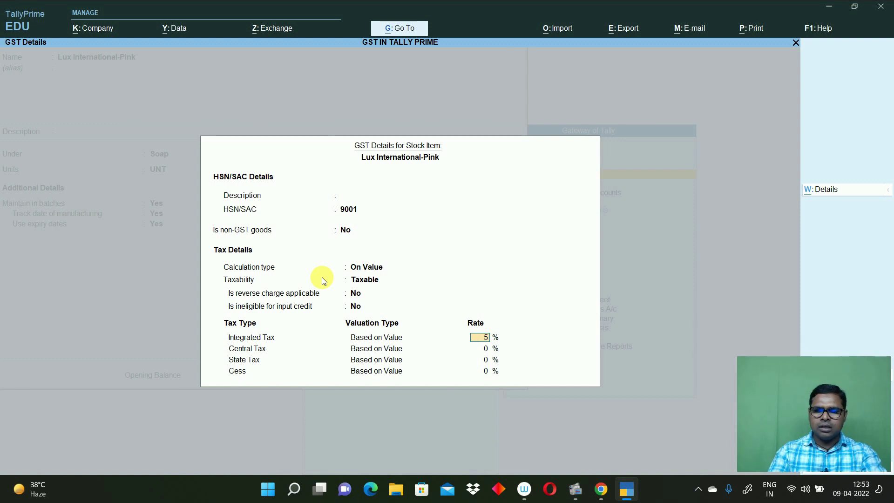
Set the integrated tax rate to 5% with no cess and accept the GST details
{"action": "type", "text": "5"}
{"action": "key", "text": "Return"}
{"action": "key", "text": "Return"}
{"action": "key", "text": "Return"}
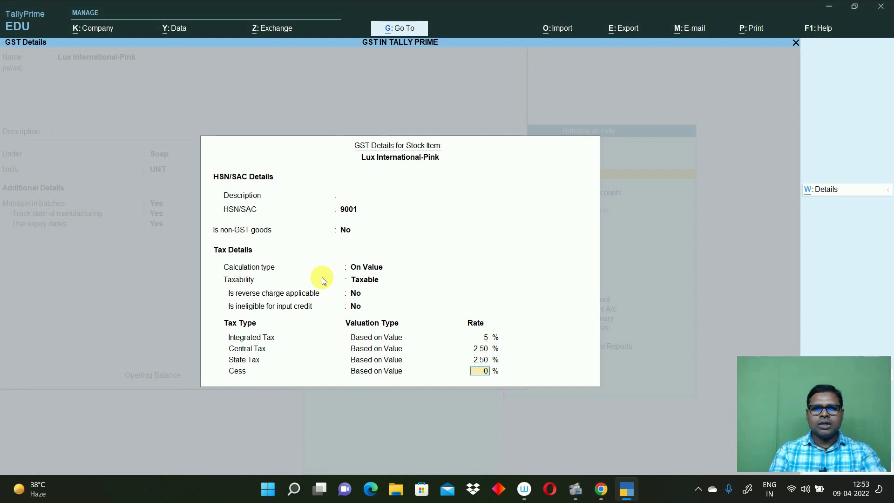
{"action": "key", "text": "Return"}
Save the stock item as Goods without an opening balance and return to the Gateway of Tally
{"action": "key", "text": "Return"}
{"action": "key", "text": "Return"}
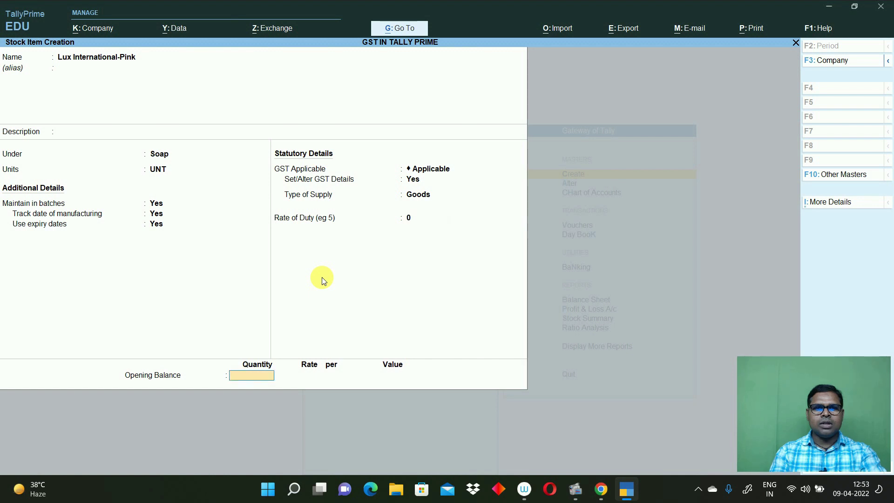
{"action": "key", "text": "Return"}
{"action": "key", "text": "Return"}
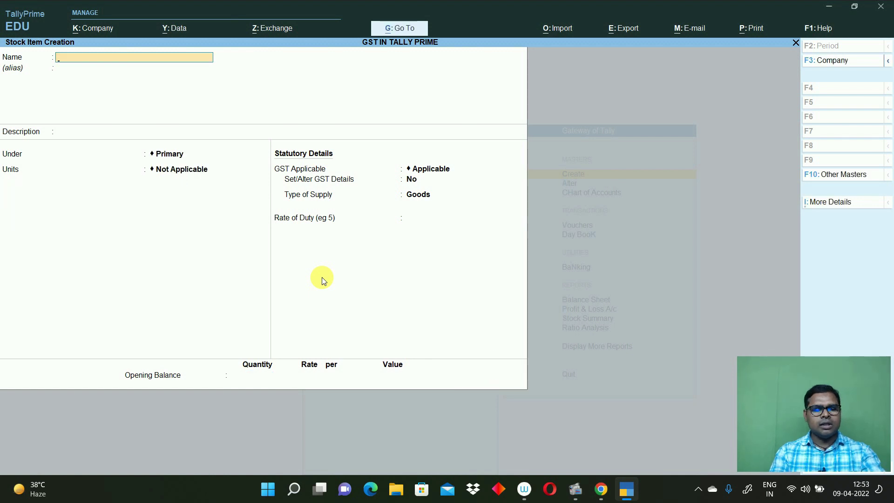
{"action": "key", "text": "Escape"}
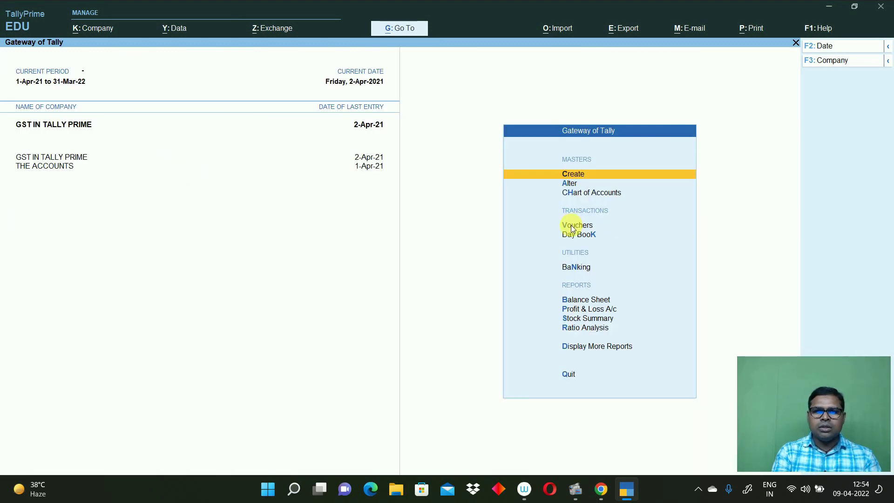
Start a purchase voucher with supplier invoice number 250 dated 2-Apr-21
{"action": "left_click", "coordinate": [575, 227]}
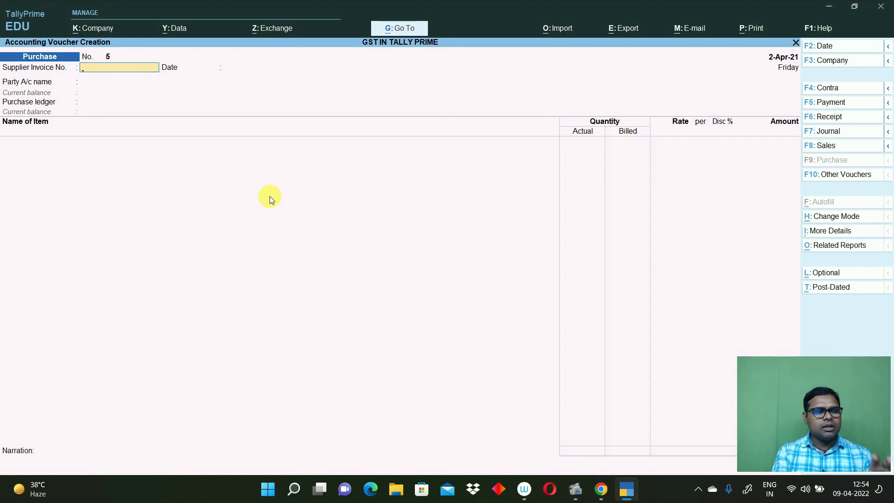
{"action": "type", "text": "250"}
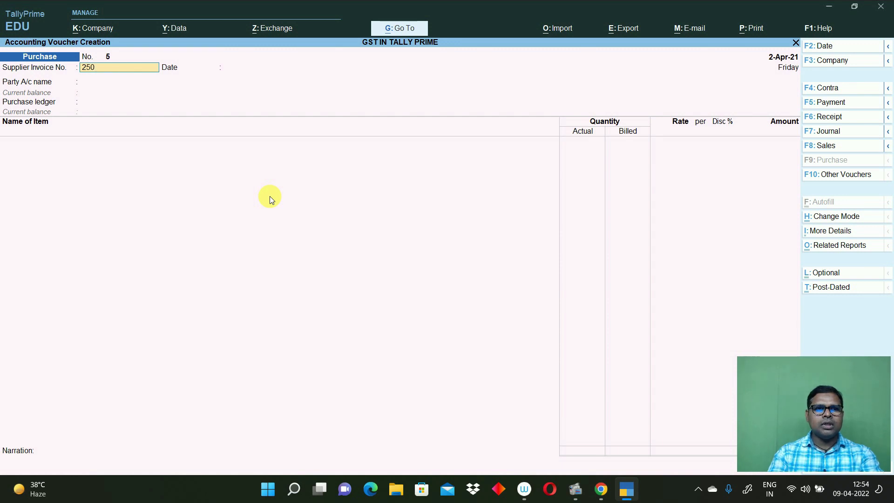
{"action": "key", "text": "Return"}
{"action": "key", "text": "Return"}
Select SUPPPLIER LOCAL as the party account, leave the receipt details blank and accept the default party details
{"action": "key", "text": "Down"}
{"action": "key", "text": "Down"}
{"action": "key", "text": "Down"}
{"action": "key", "text": "Down"}
{"action": "key", "text": "Down"}
{"action": "key", "text": "Down"}
{"action": "key", "text": "Down"}
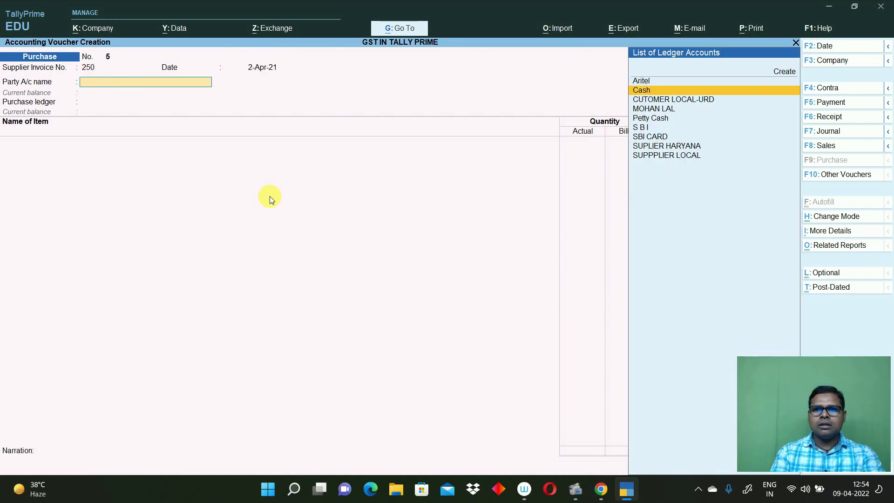
{"action": "key", "text": "Up"}
{"action": "key", "text": "Down"}
{"action": "key", "text": "Down"}
{"action": "key", "text": "Return"}
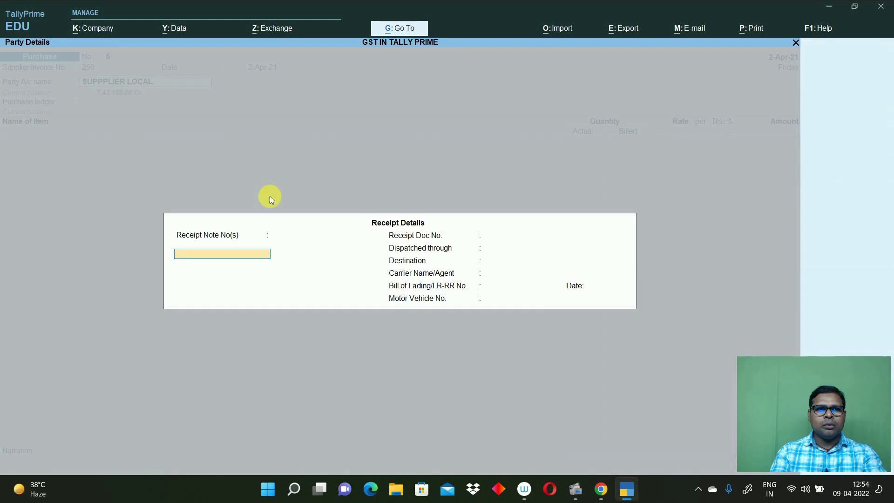
{"action": "key", "text": "ctrl+a"}
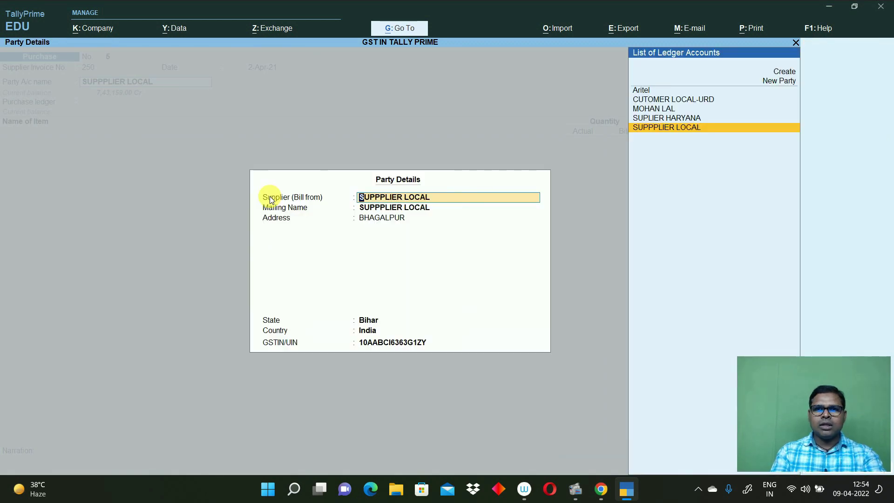
{"action": "key", "text": "ctrl+a"}
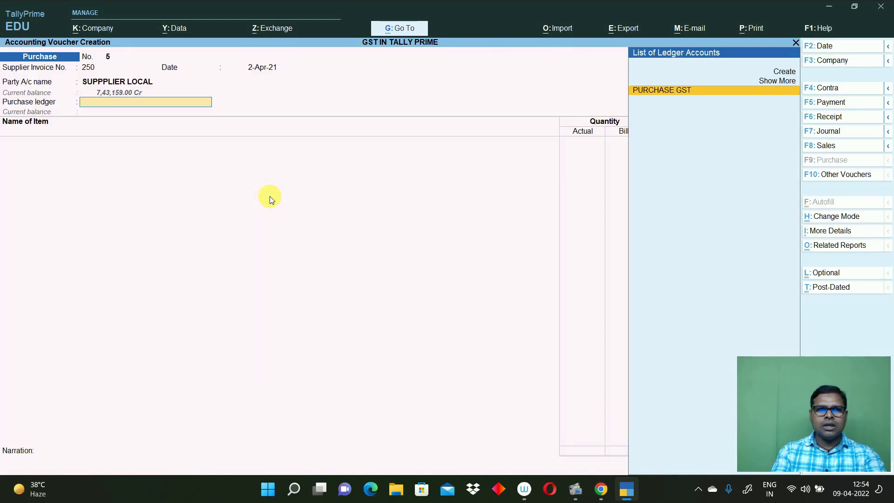
Choose PURCHASE GST as the purchase ledger and add the stock item Lux International-Pink to the voucher
{"action": "key", "text": "Return"}
{"action": "type", "text": "Lux"}
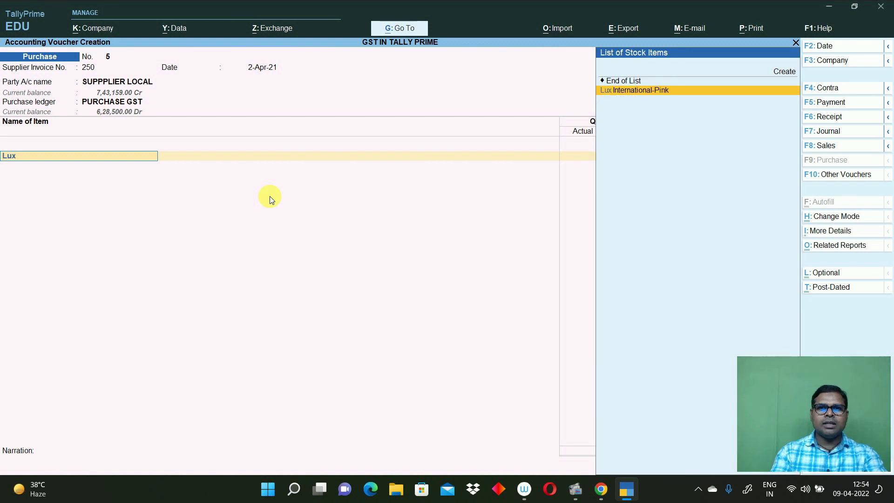
{"action": "key", "text": "Return"}
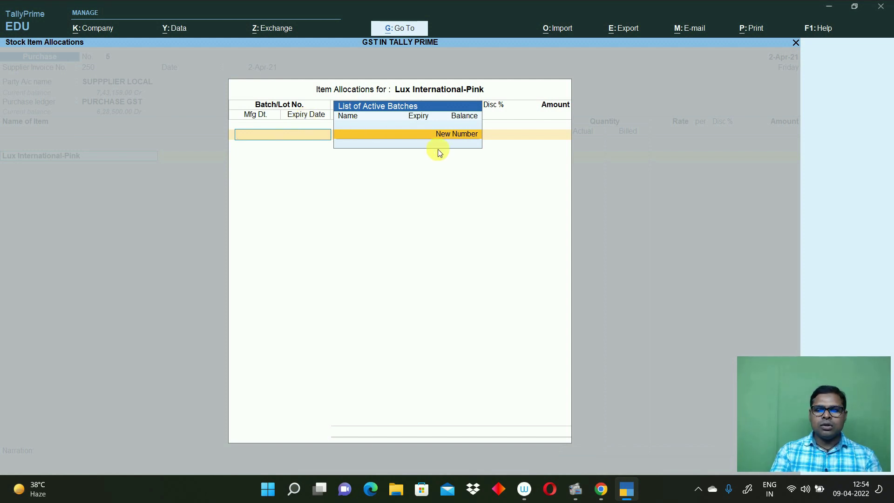
Create a new batch numbered 021577108 for Lux International-Pink in the purchase item allocation
{"action": "key", "text": "Return"}
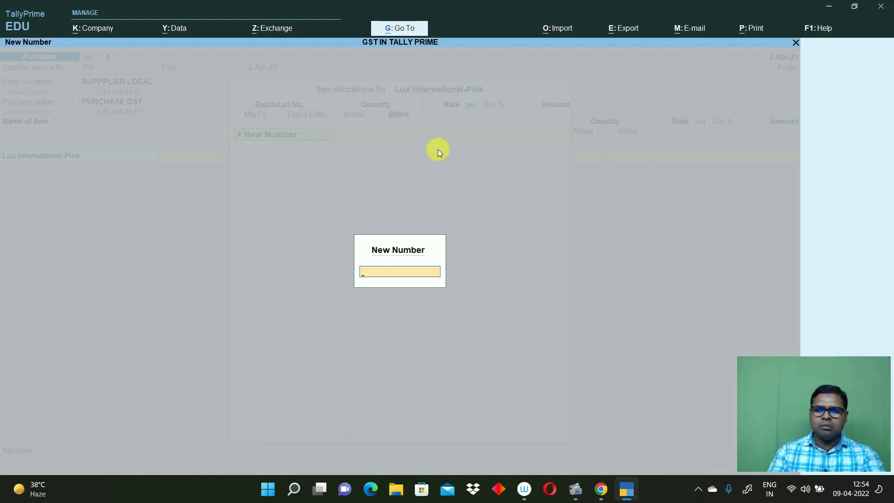
{"action": "type", "text": "0215"}
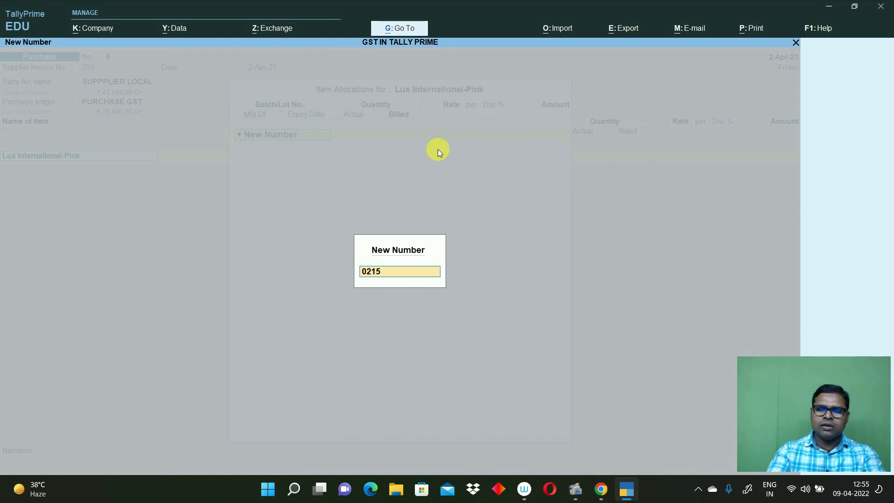
{"action": "type", "text": "77108"}
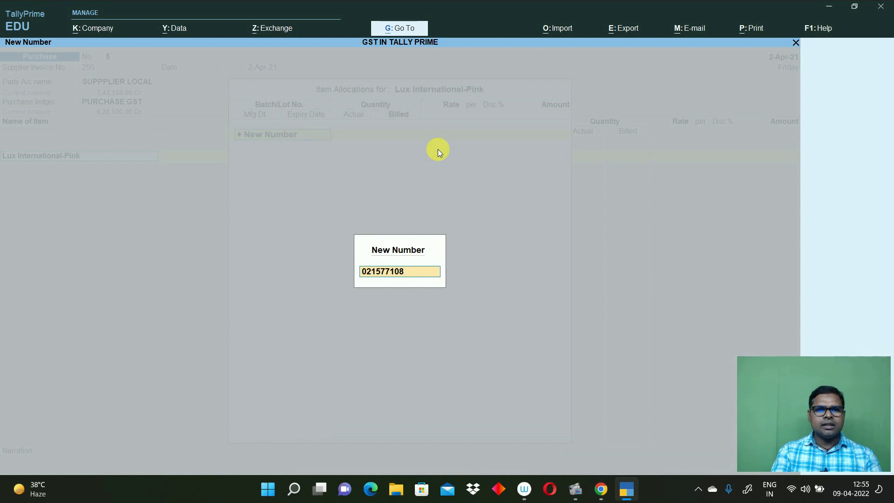
{"action": "key", "text": "Return"}
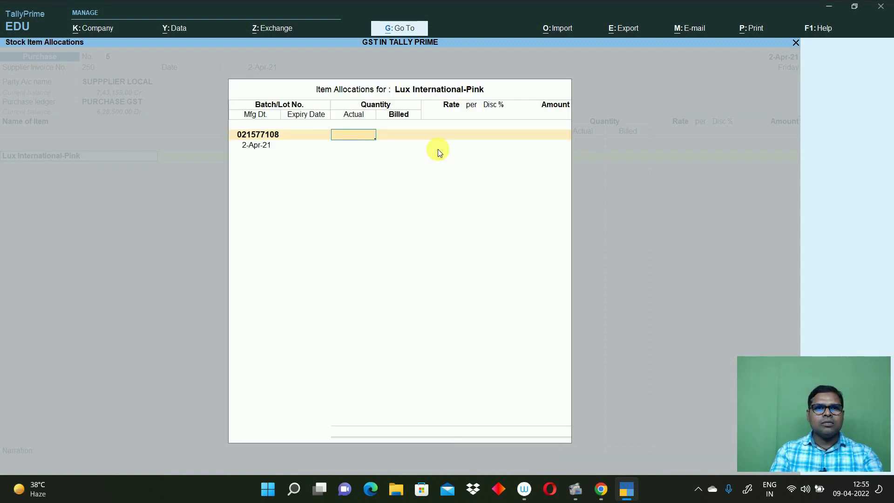
Set the purchased batch quantity to 100 UNT, actual and billed, at a rate of 20 per UNT with no discount
{"action": "type", "text": "1"}
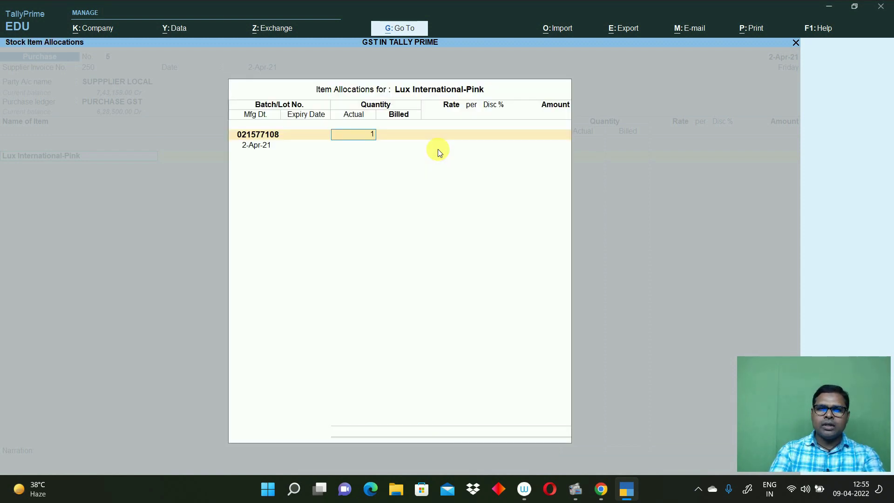
{"action": "type", "text": "00"}
{"action": "key", "text": "Return"}
{"action": "key", "text": "Return"}
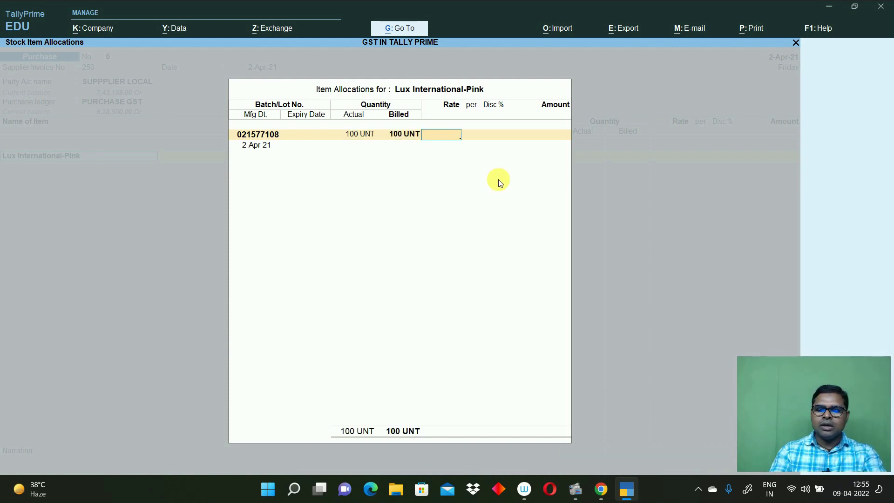
{"action": "type", "text": "20"}
{"action": "key", "text": "Return"}
{"action": "key", "text": "Return"}
{"action": "key", "text": "Return"}
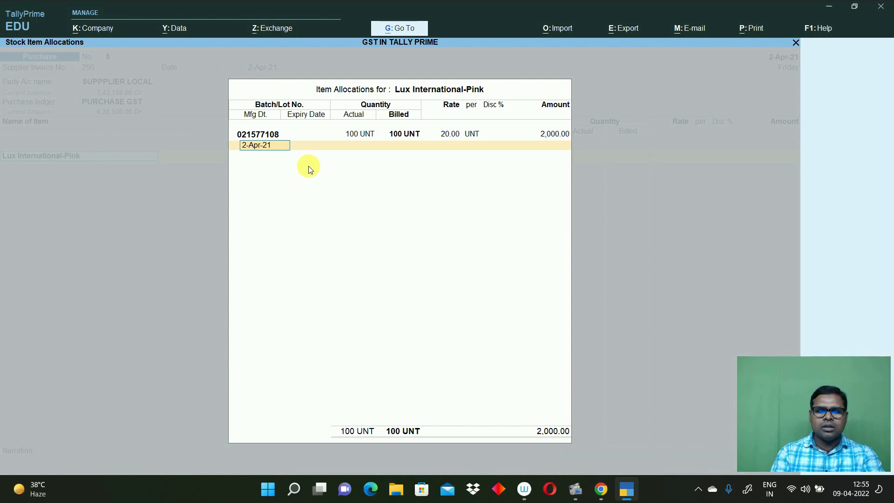
Keep 2-Apr-21 as the batch's manufacturing date, set its expiry date to 1-Apr-23 and end the batch list
{"action": "key", "text": "Return"}
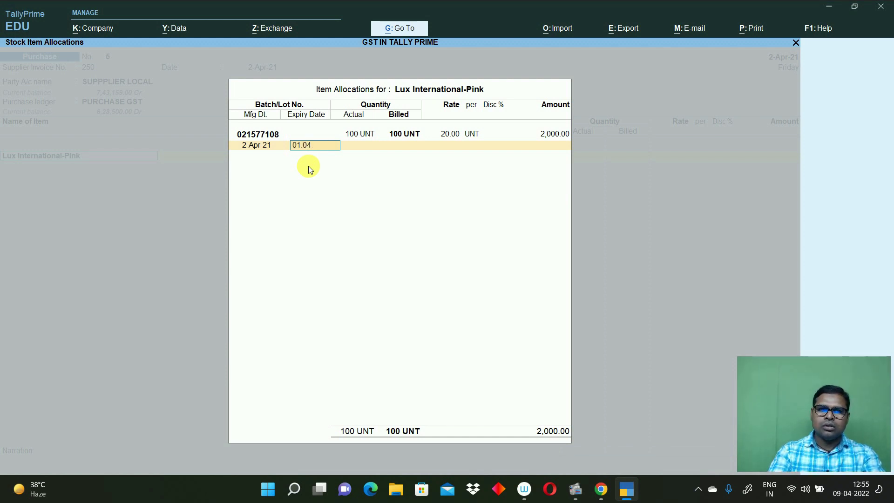
{"action": "key", "text": "Return"}
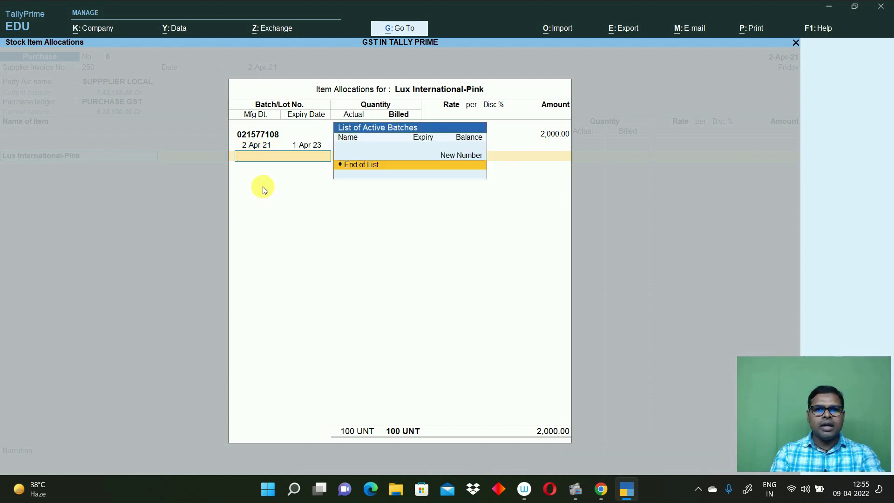
{"action": "key", "text": "Return"}
Add the SGST and CGST ledgers with their calculated amounts and save the purchase voucher without a narration
{"action": "key", "text": "Return"}
{"action": "key", "text": "Return"}
{"action": "type", "text": "Sgs"}
{"action": "key", "text": "Return"}
{"action": "key", "text": "Return"}
{"action": "type", "text": "Cgs"}
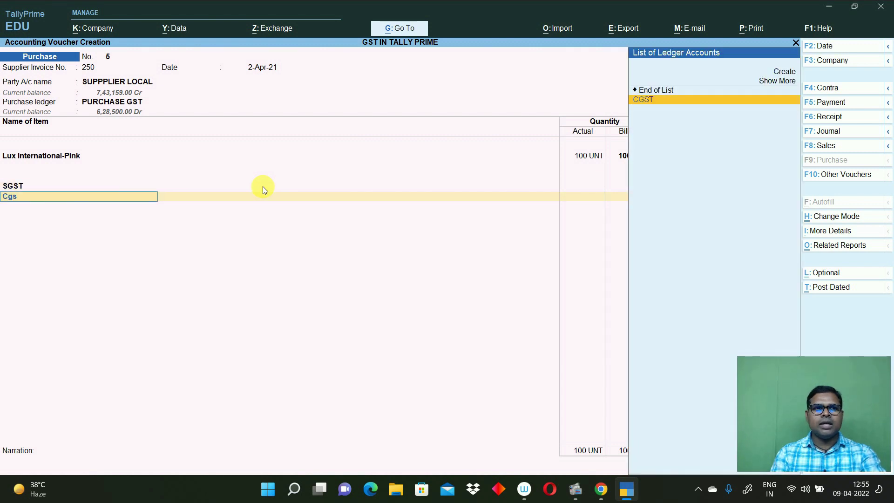
{"action": "key", "text": "Return"}
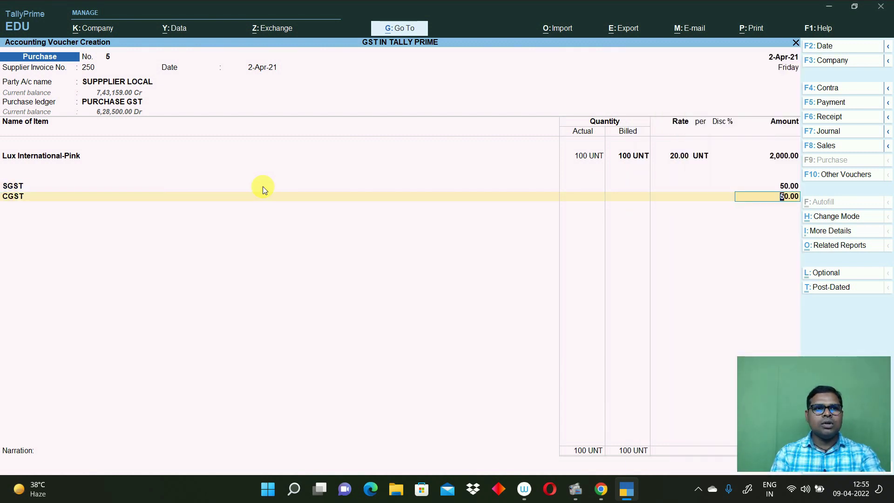
{"action": "key", "text": "Return"}
{"action": "key", "text": "Return"}
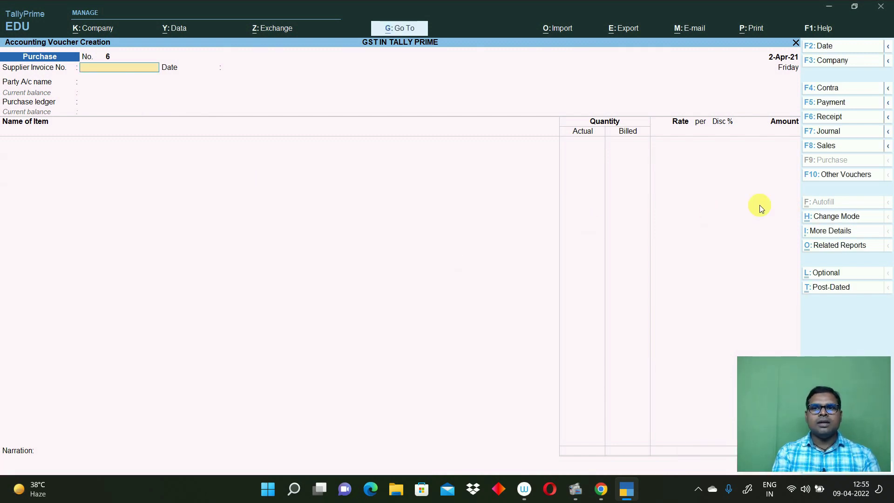
Switch to a voucher of type Sales and select the customer listed just after CUTOMER LOCAL-URD as the party account
{"action": "left_click", "coordinate": [826, 146]}
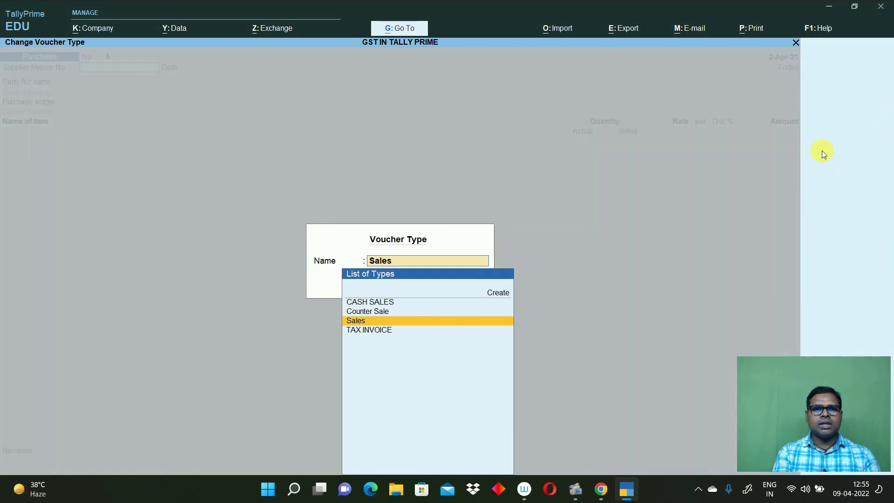
{"action": "left_click", "coordinate": [362, 321]}
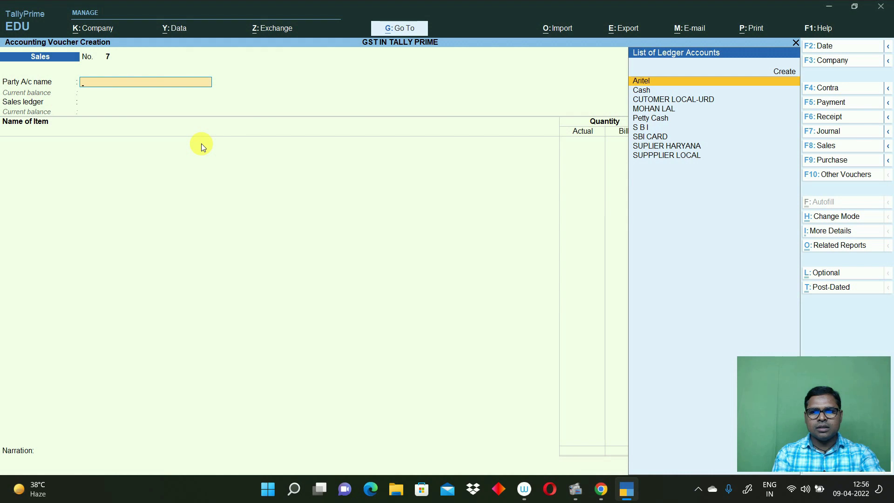
{"action": "key", "text": "Down"}
{"action": "key", "text": "Down"}
{"action": "key", "text": "Down"}
{"action": "key", "text": "Down"}
{"action": "key", "text": "Up"}
{"action": "key", "text": "Up"}
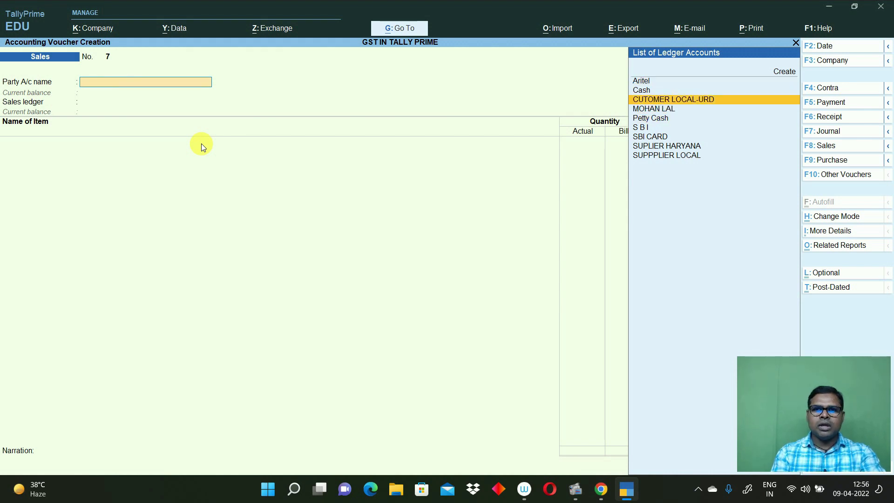
{"action": "key", "text": "Down"}
{"action": "key", "text": "Return"}
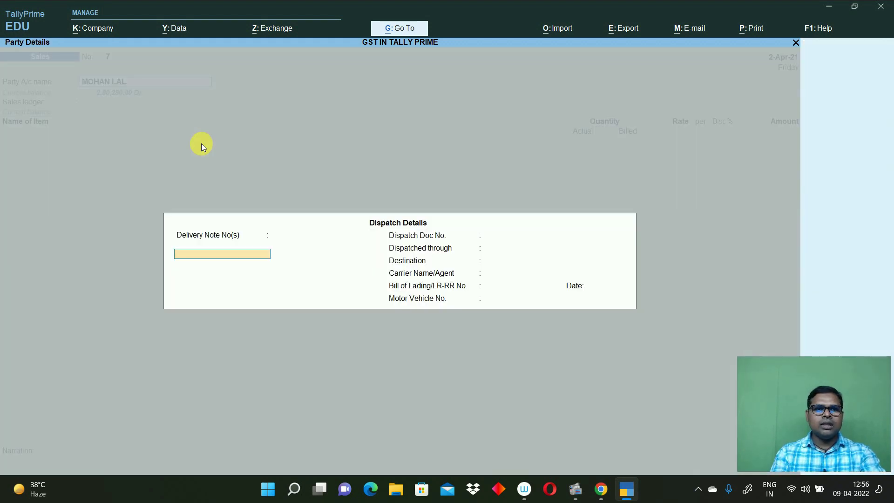
Accept blank dispatch details and the default party details, and choose SALE GST as the sales ledger
{"action": "key", "text": "ctrl+a"}
{"action": "key", "text": "Return"}
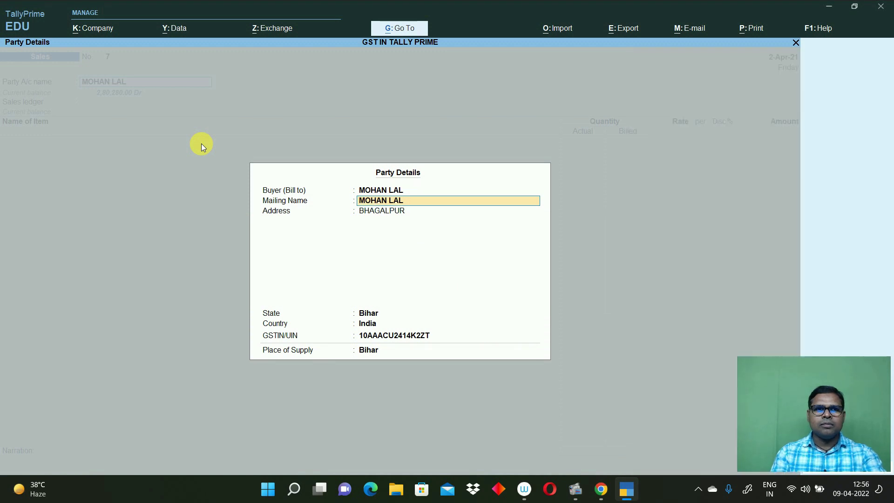
{"action": "key", "text": "ctrl+a"}
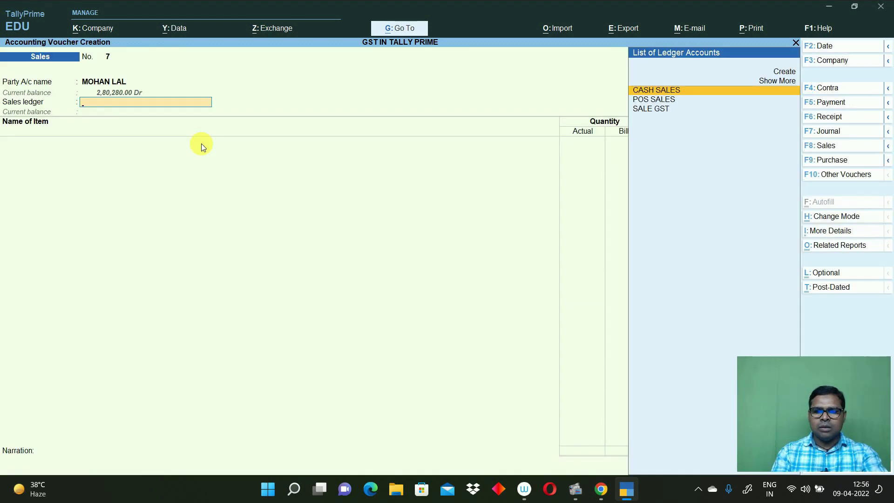
{"action": "key", "text": "Down"}
{"action": "key", "text": "Down"}
{"action": "key", "text": "Return"}
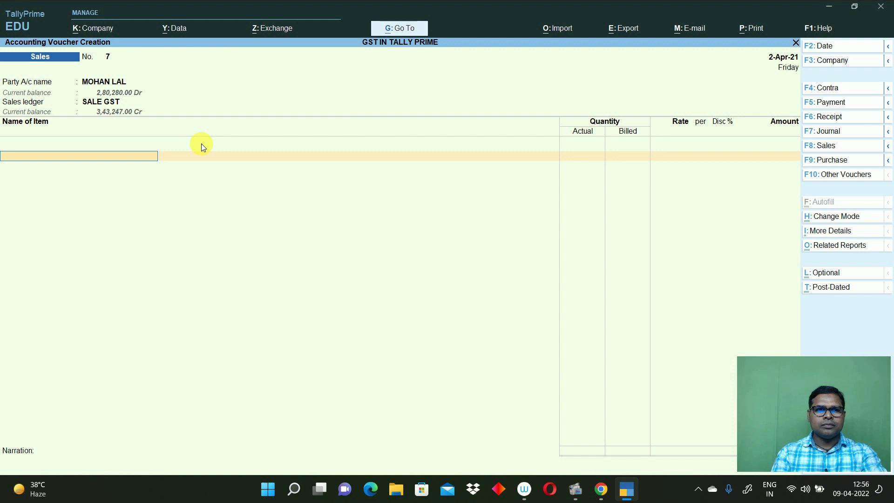
Add Lux International-Pink to the sales voucher and allocate it from batch 021577108
{"action": "type", "text": "Lu"}
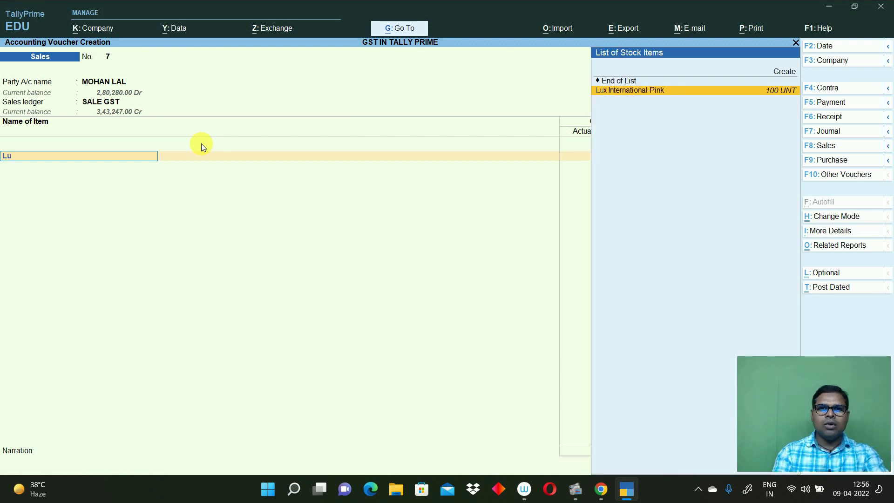
{"action": "key", "text": "Return"}
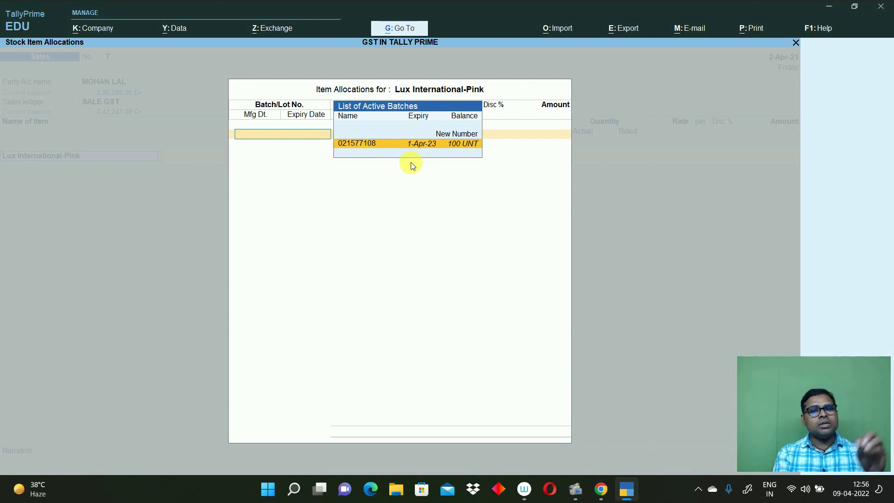
{"action": "key", "text": "Return"}
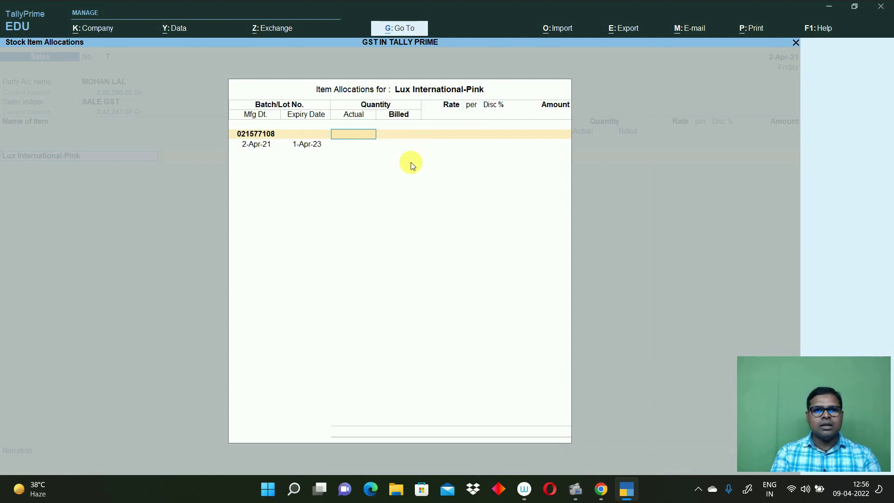
Set the sold batch quantity to 10 UNT at a rate of 25 per UNT and end the batch list
{"action": "type", "text": "10"}
{"action": "key", "text": "Return"}
{"action": "key", "text": "Return"}
{"action": "type", "text": "25"}
{"action": "key", "text": "Return"}
{"action": "key", "text": "Return"}
{"action": "key", "text": "Return"}
{"action": "key", "text": "Return"}
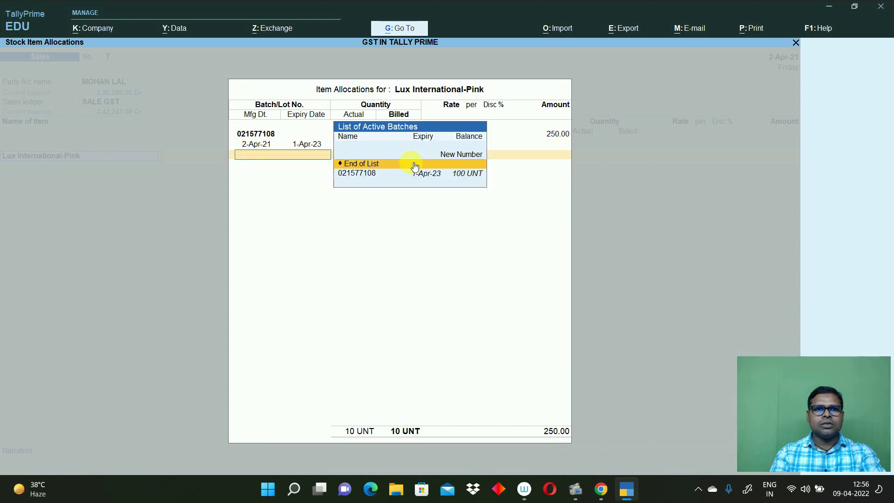
{"action": "key", "text": "Return"}
{"action": "key", "text": "Return"}
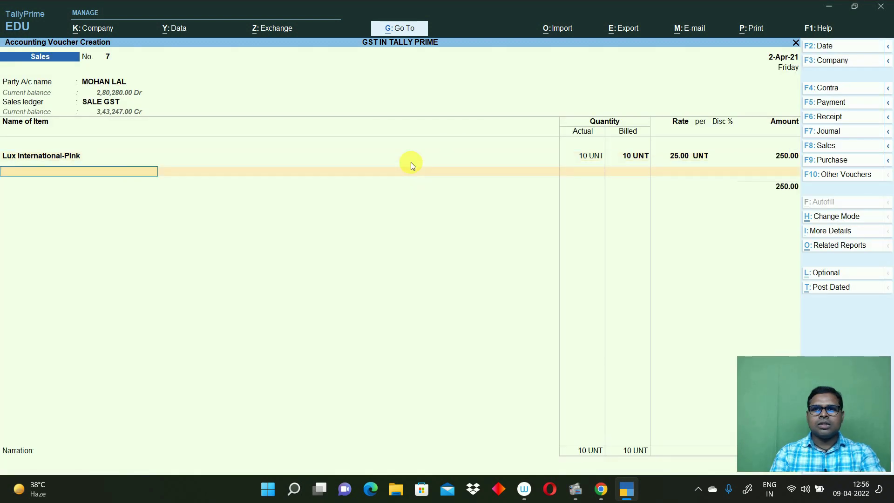
Add the SGST and CGST ledgers to the sales voucher with their calculated amounts and proceed to the narration
{"action": "key", "text": "Return"}
{"action": "type", "text": "Sgst"}
{"action": "key", "text": "Return"}
{"action": "key", "text": "Return"}
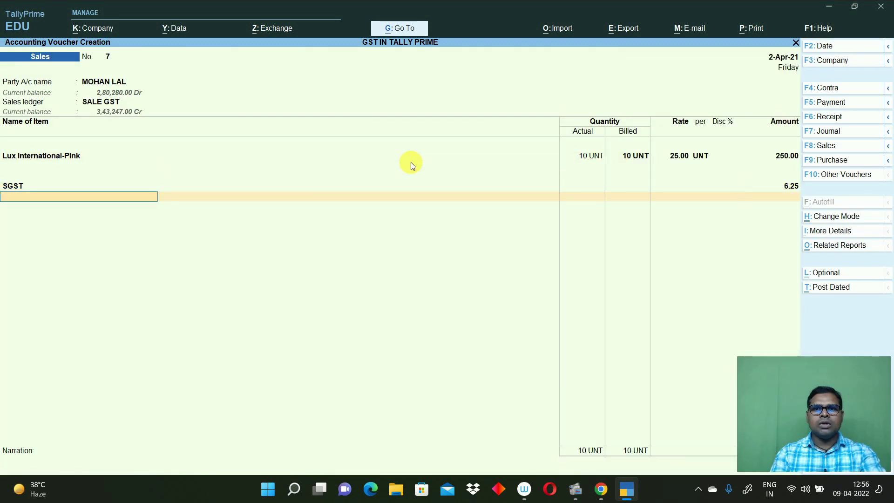
{"action": "type", "text": "Cgst"}
{"action": "key", "text": "Return"}
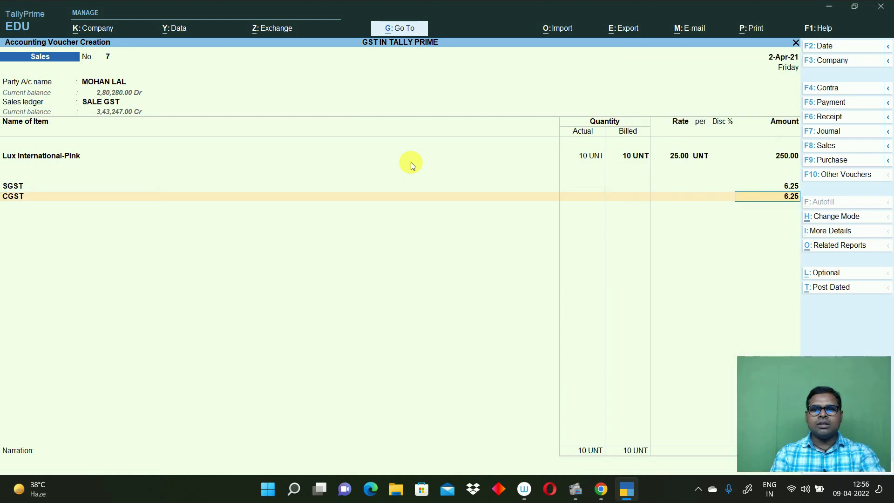
{"action": "key", "text": "Return"}
{"action": "key", "text": "Return"}
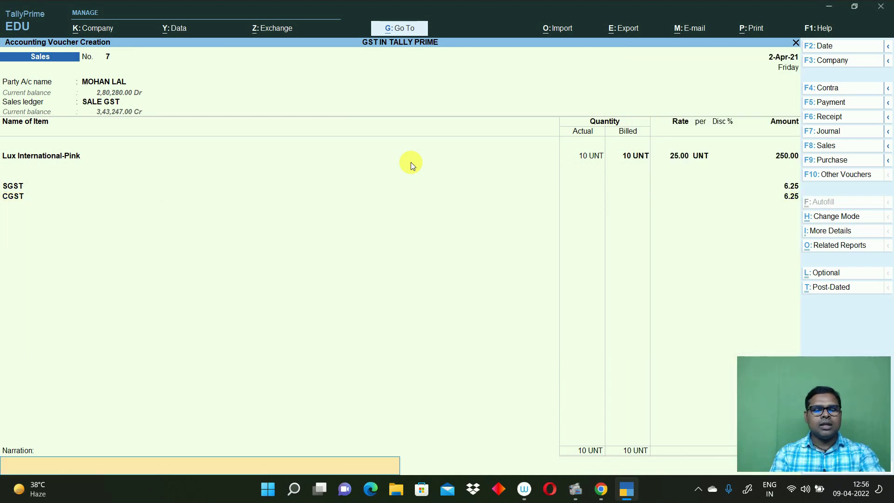
Save the sales voucher with a blank narration and reopen the saved voucher
{"action": "key", "text": "Return"}
{"action": "key", "text": "Return"}
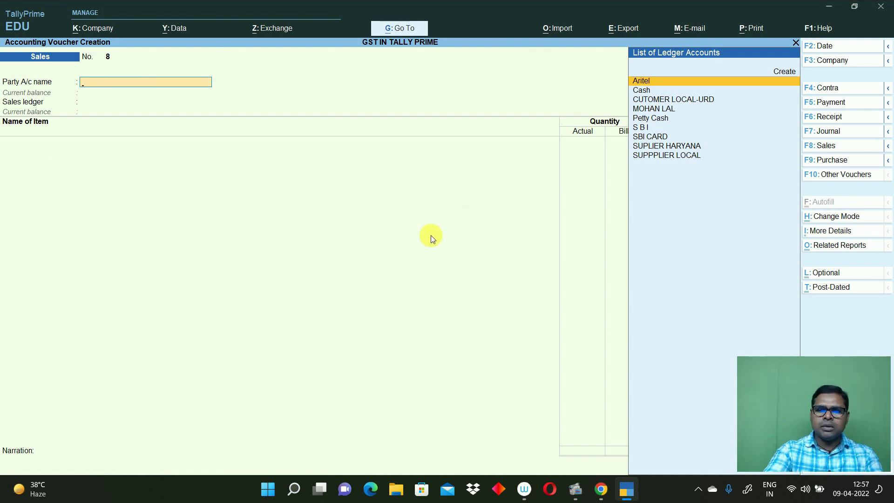
{"action": "key", "text": "Page_Up"}
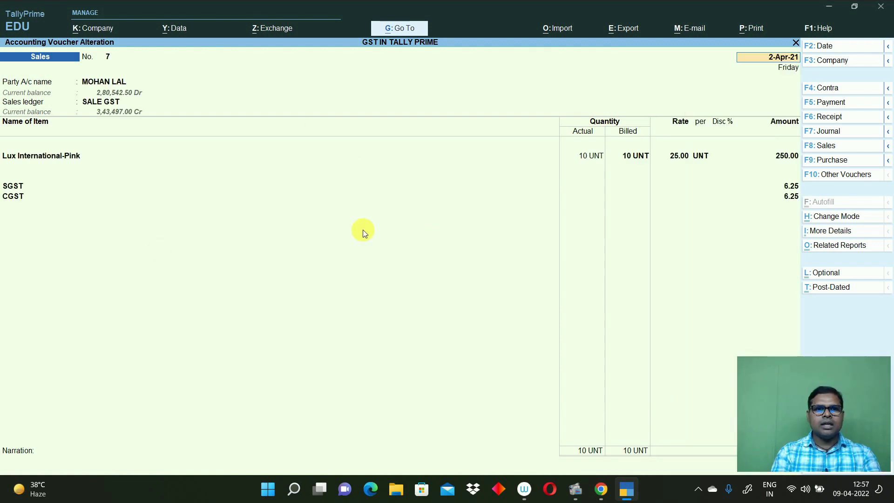
Preview the current sales voucher's Tax Invoice printout to check the batch, manufacturing date and expiry lines, and close the preview
{"action": "left_click", "coordinate": [754, 31]}
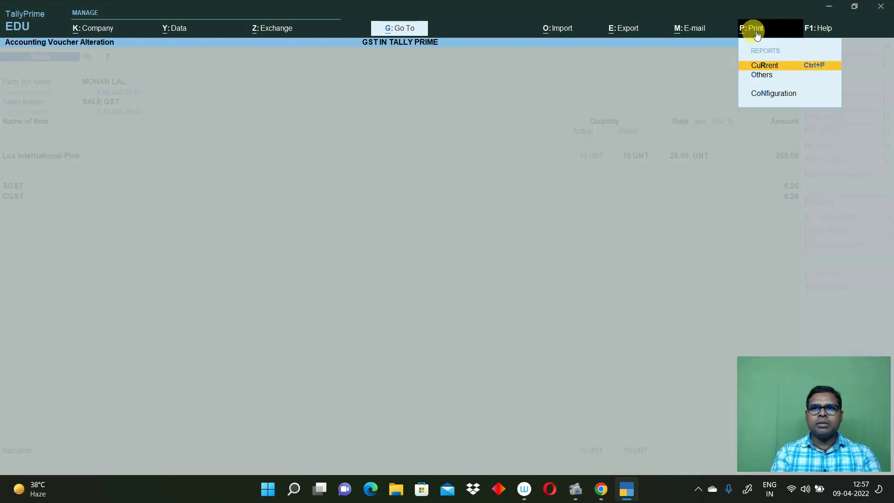
{"action": "left_click", "coordinate": [778, 68]}
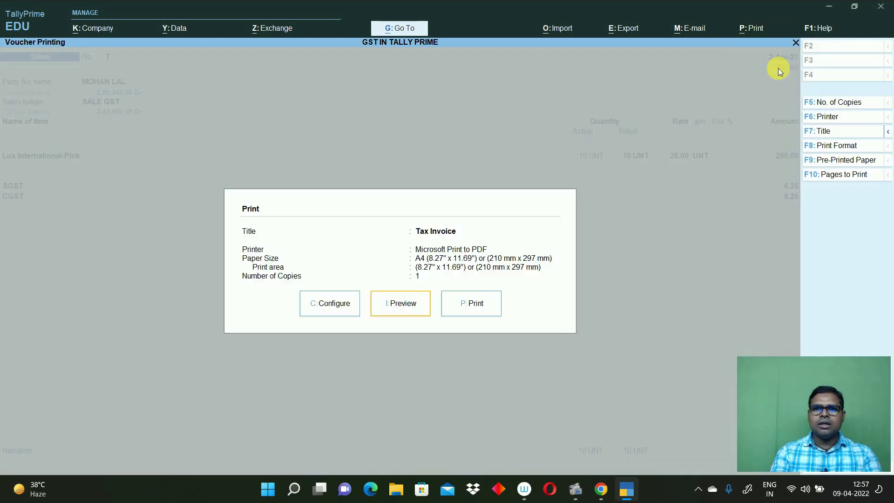
{"action": "left_click", "coordinate": [396, 318]}
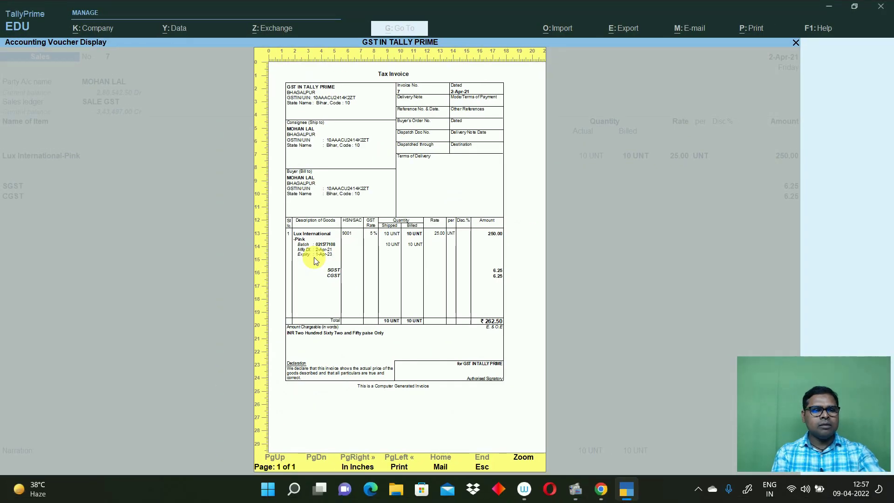
{"action": "key", "text": "Escape"}
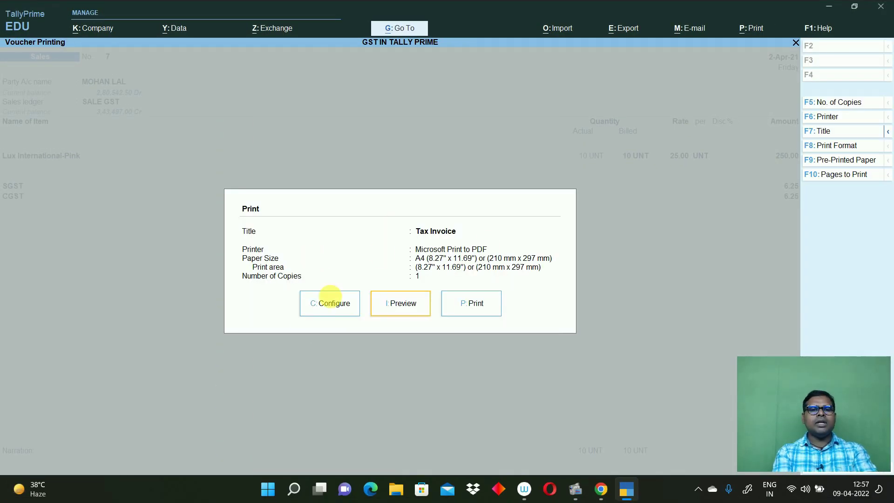
Examine the Show Batch details option in the invoice's print configuration, leave it as set, and preview the invoice again
{"action": "left_click", "coordinate": [329, 309]}
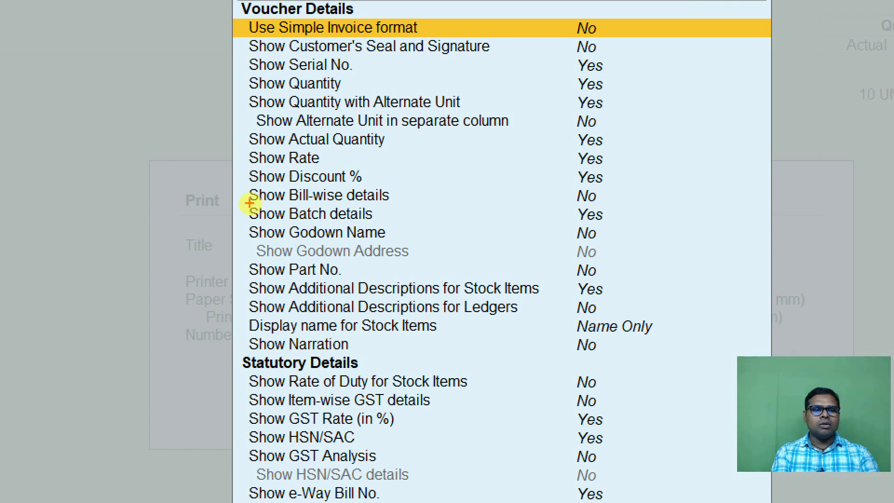
{"action": "mouse_move", "coordinate": [250, 203]}
{"action": "left_mouse_down"}
{"action": "mouse_move", "coordinate": [285, 234]}
{"action": "mouse_move", "coordinate": [597, 218]}
{"action": "mouse_move", "coordinate": [607, 225]}
{"action": "left_mouse_up"}
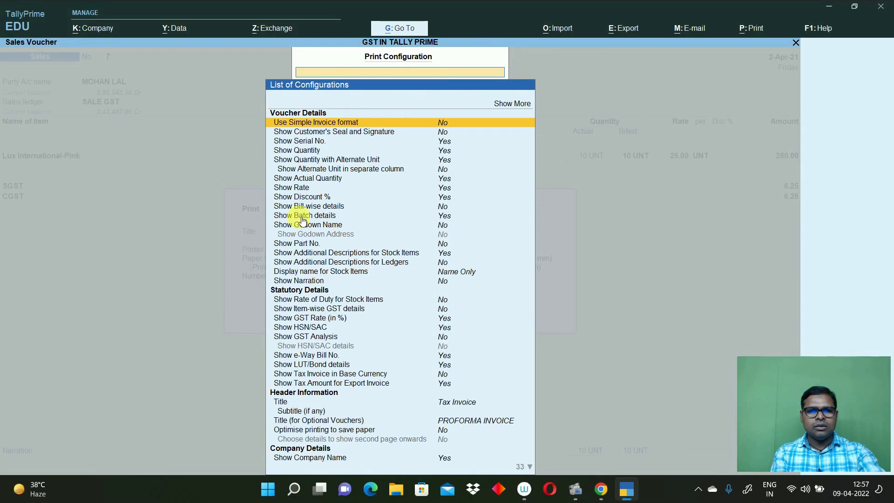
{"action": "key", "text": "Escape"}
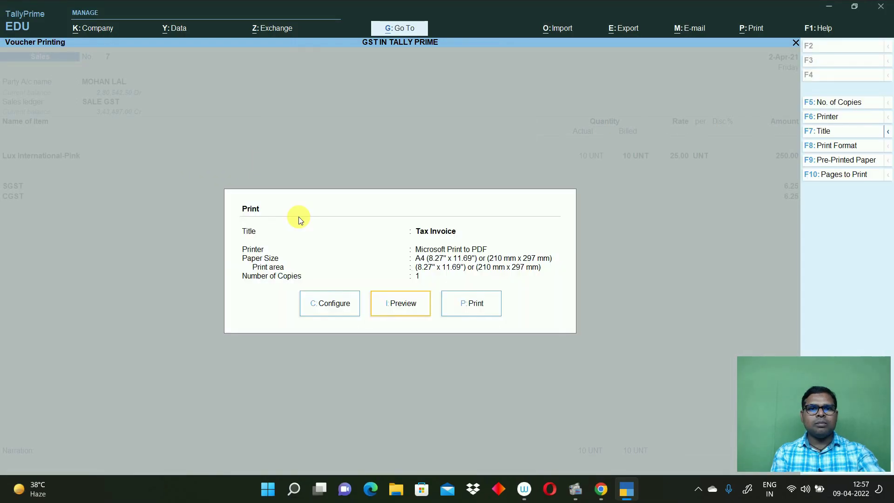
{"action": "left_click", "coordinate": [403, 307]}
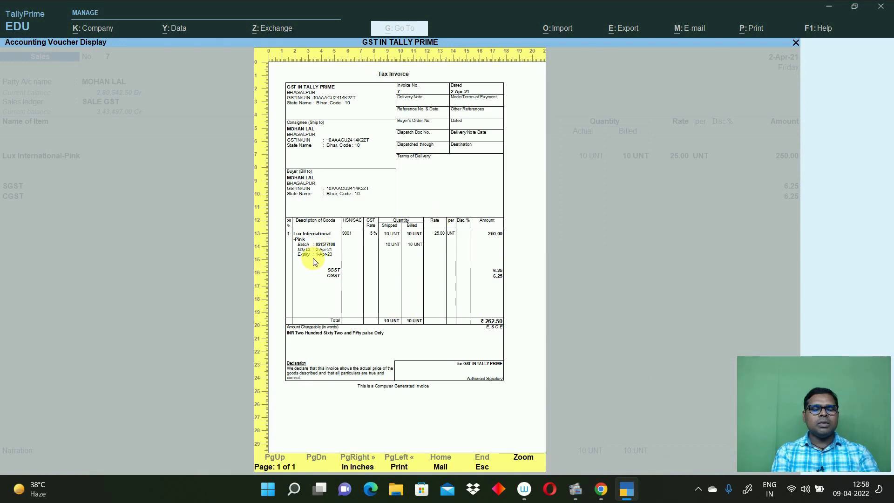